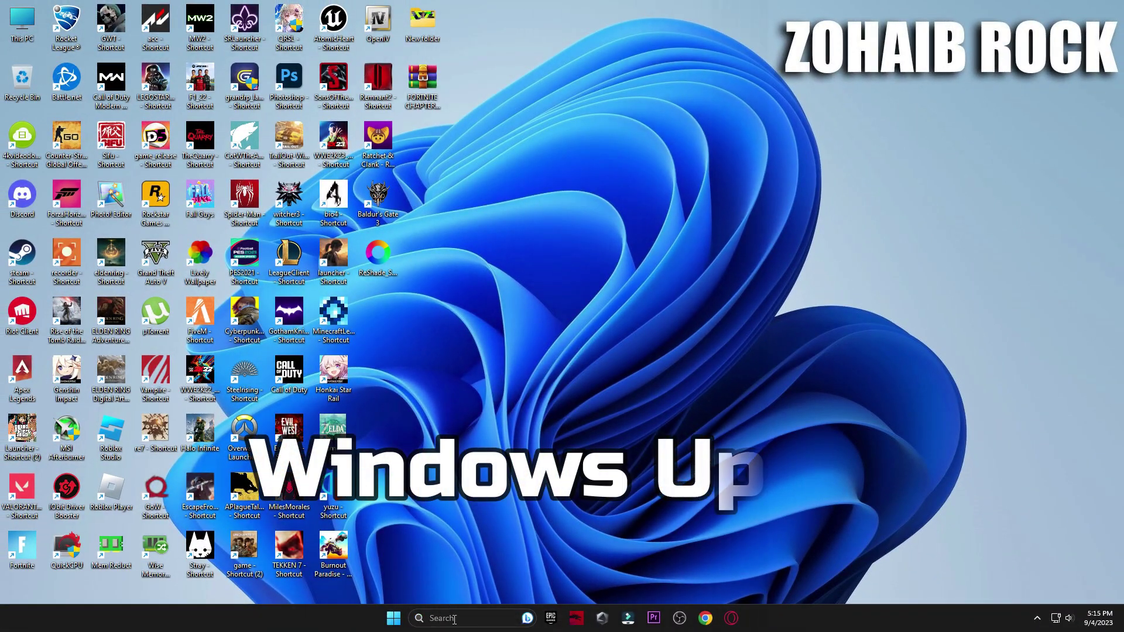
Search Windows for "windows" and open the Check for updates settings.
click(454, 619)
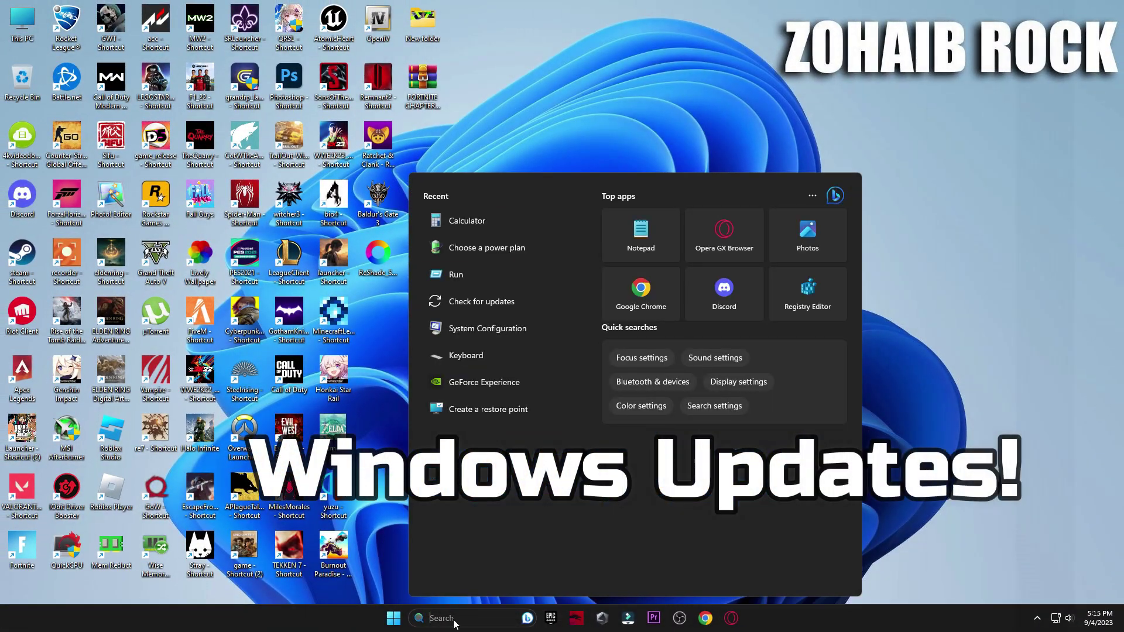
text(windows)
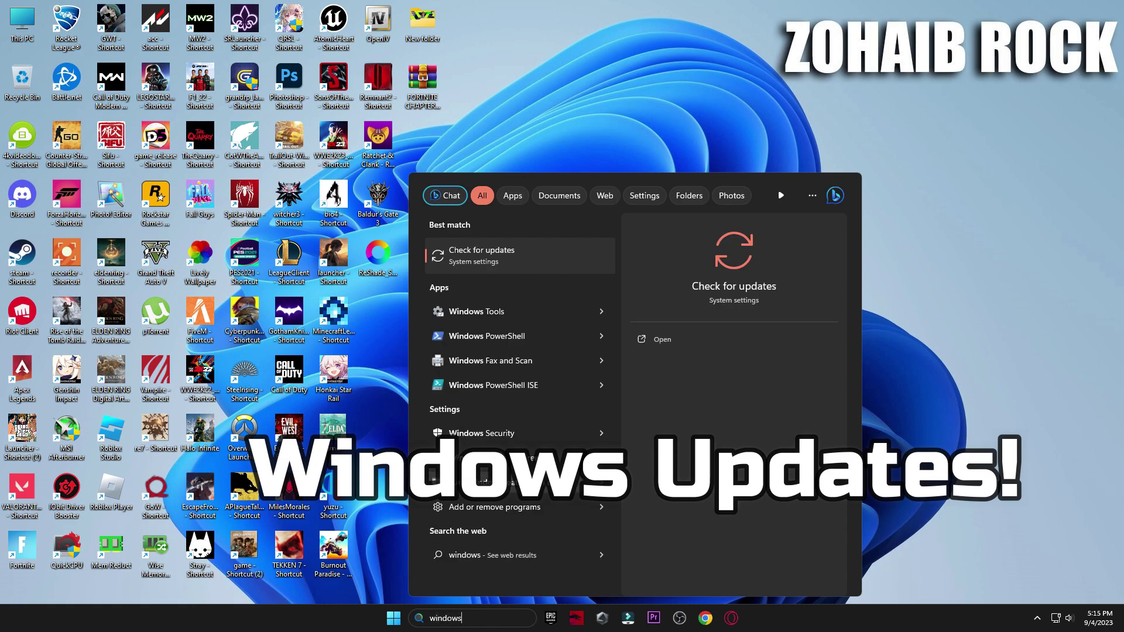
click(518, 262)
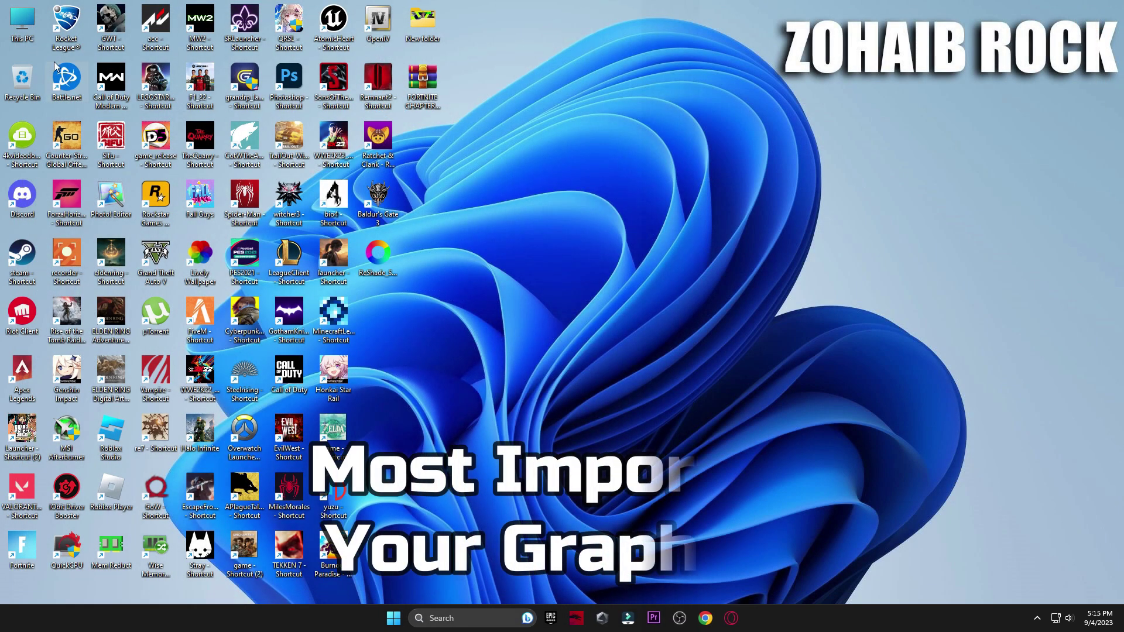
Open Computer Management for This PC and show the Device Manager.
right_click(23, 22)
click(68, 174)
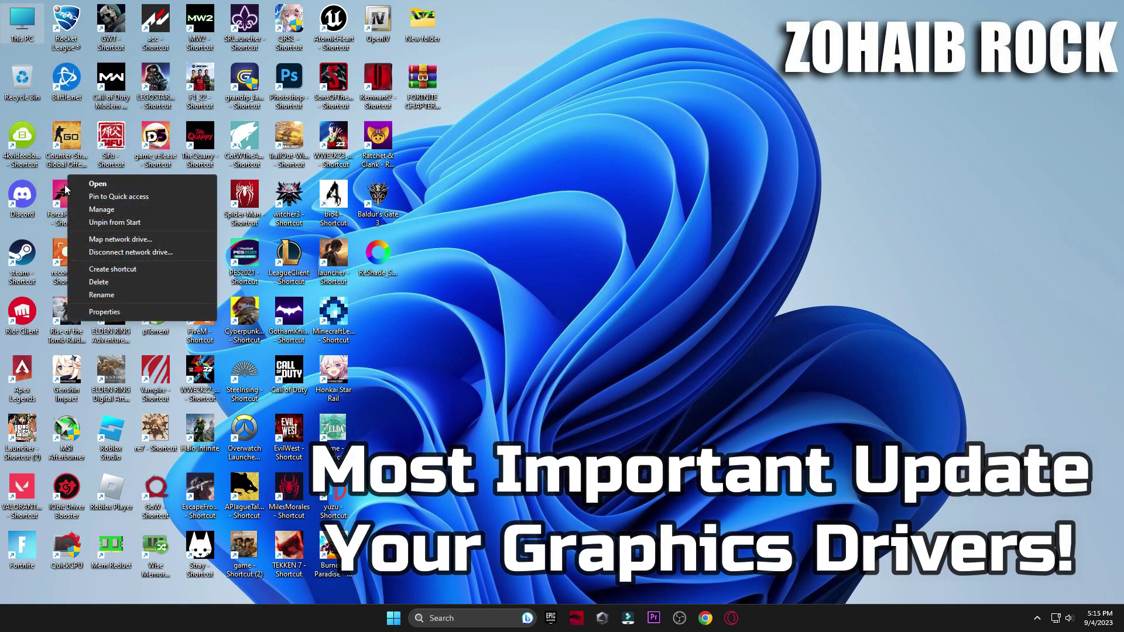
key(Escape)
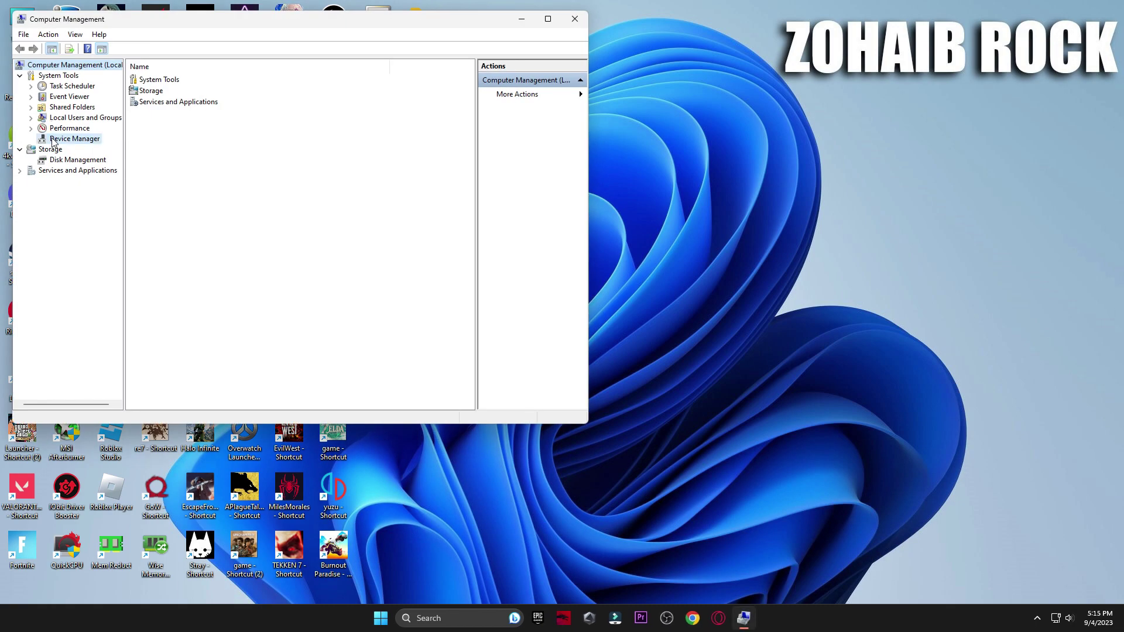
click(52, 140)
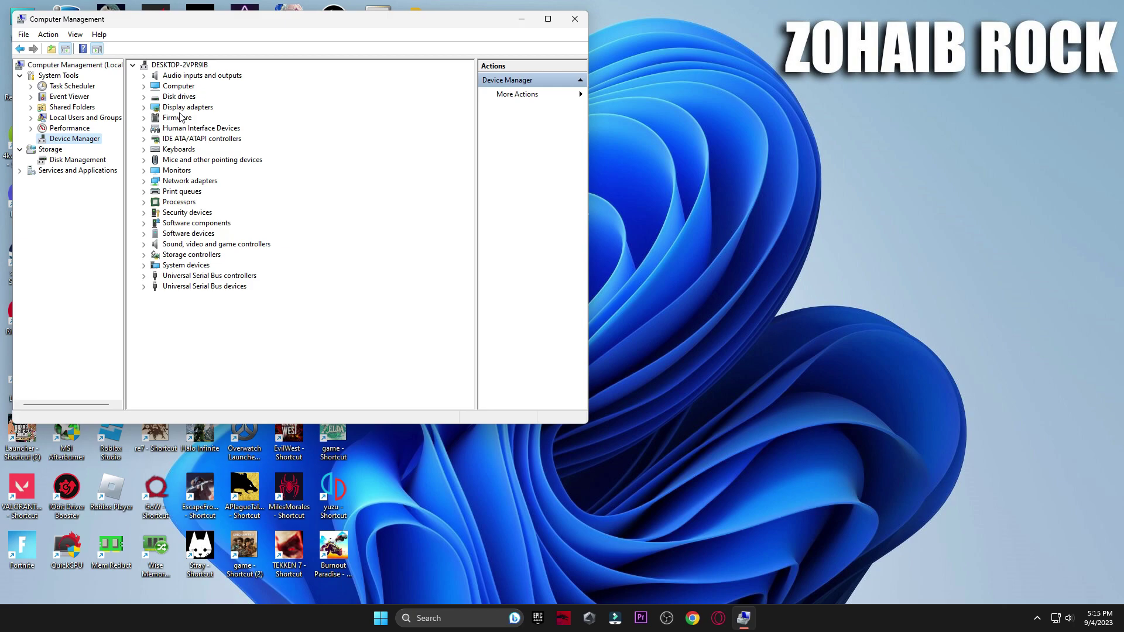
Run an automatic driver search for the NVIDIA GeForce RTX 3070 display adapter, then close Computer Management.
click(174, 108)
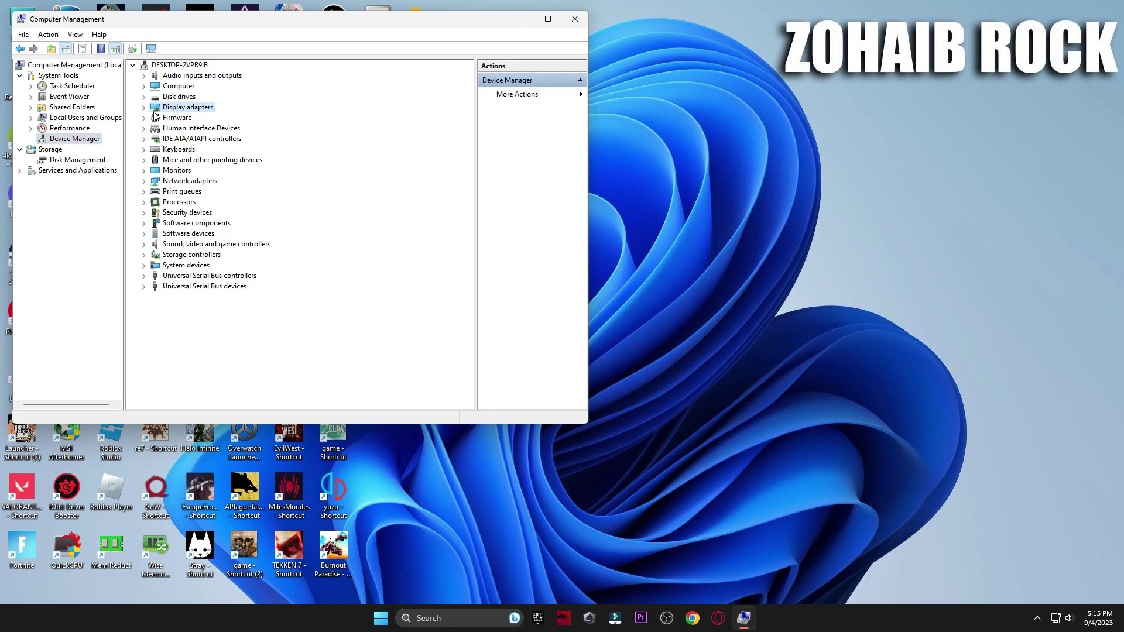
click(144, 107)
click(199, 117)
right_click(214, 117)
click(240, 121)
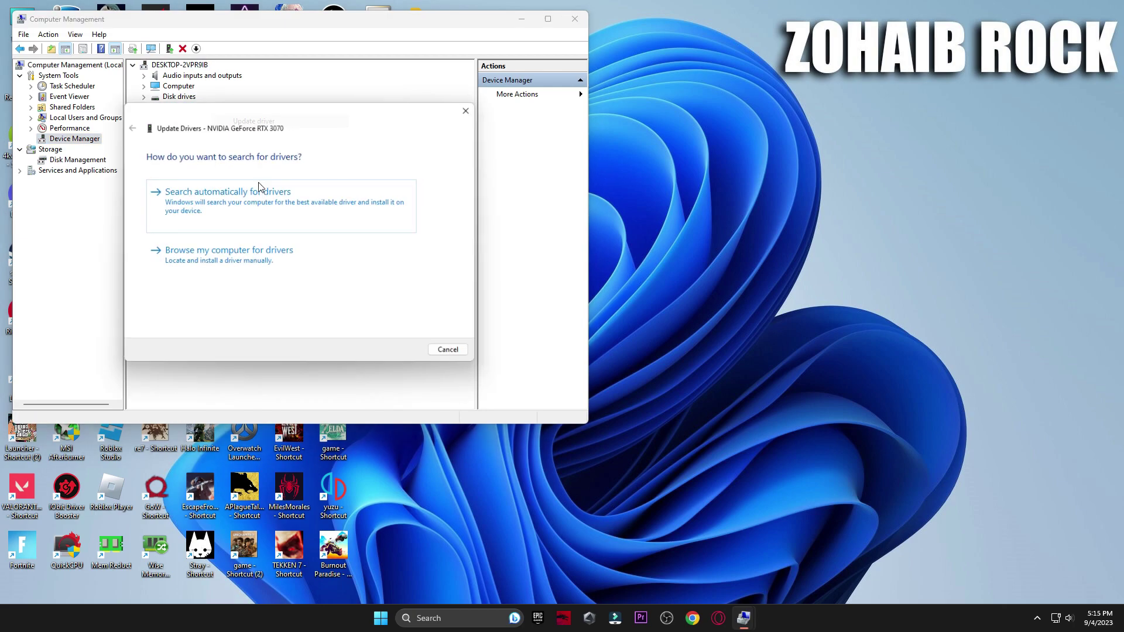
click(260, 189)
click(470, 108)
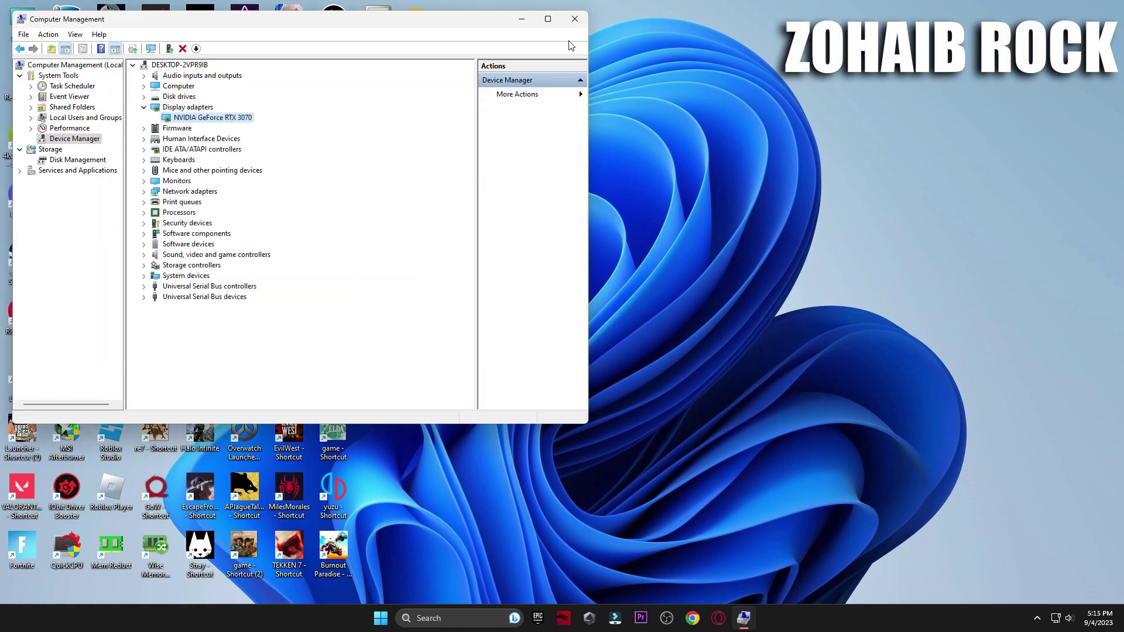
click(574, 19)
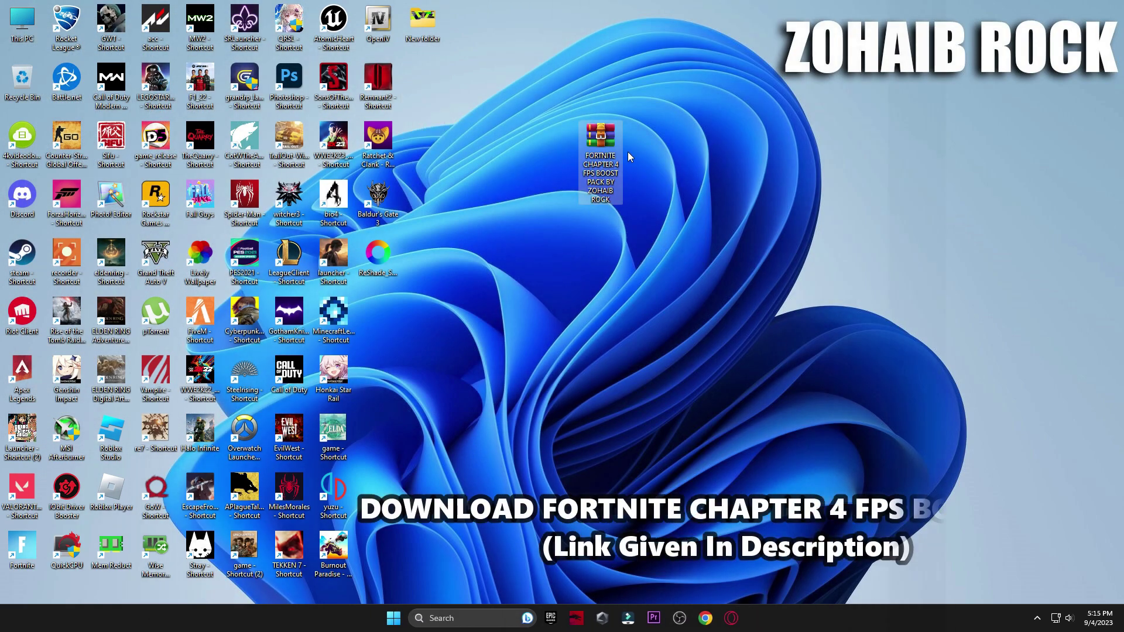
Extract the Fortnite Chapter 4 FPS boost pack archive onto the desktop and open the extracted folder.
right_click(594, 165)
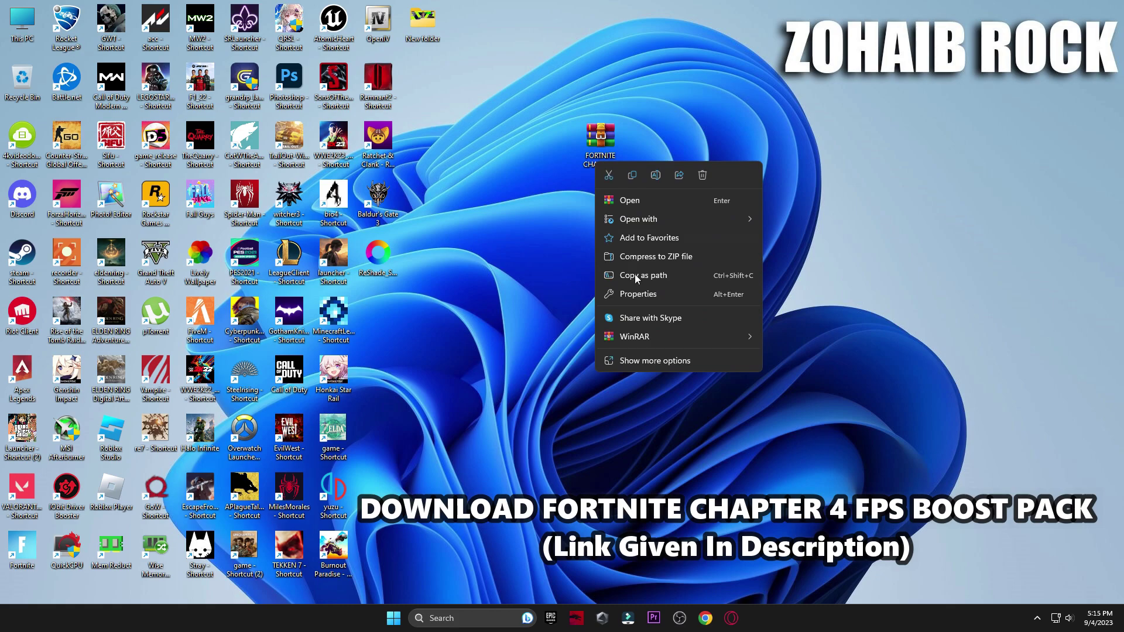
mouse_move(668, 336)
click(862, 393)
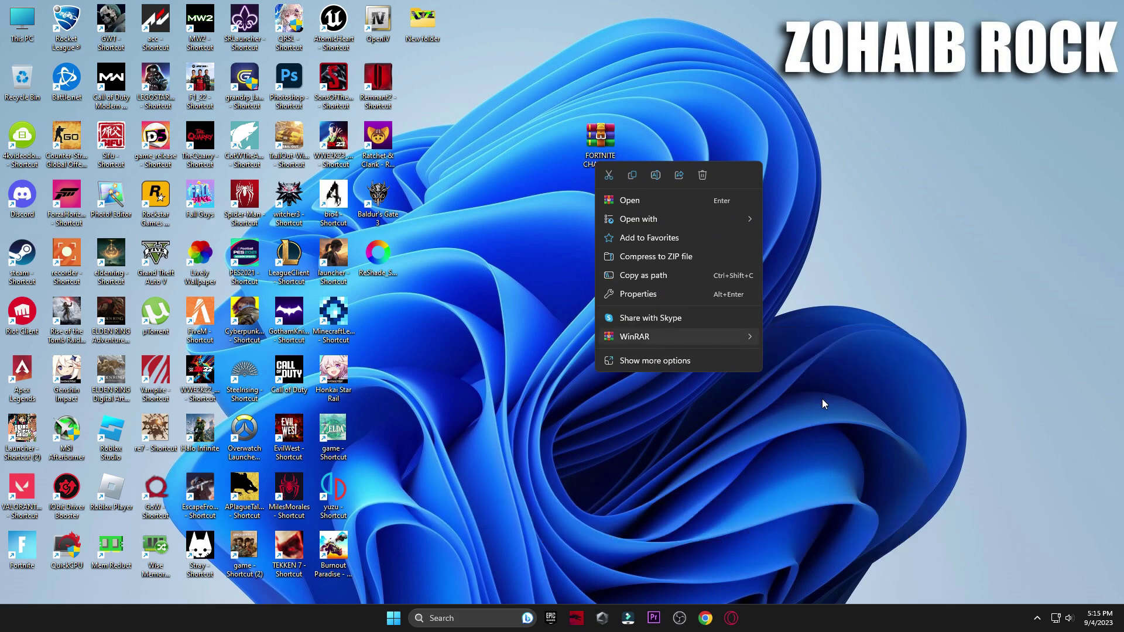
drag(384, 328, 569, 165)
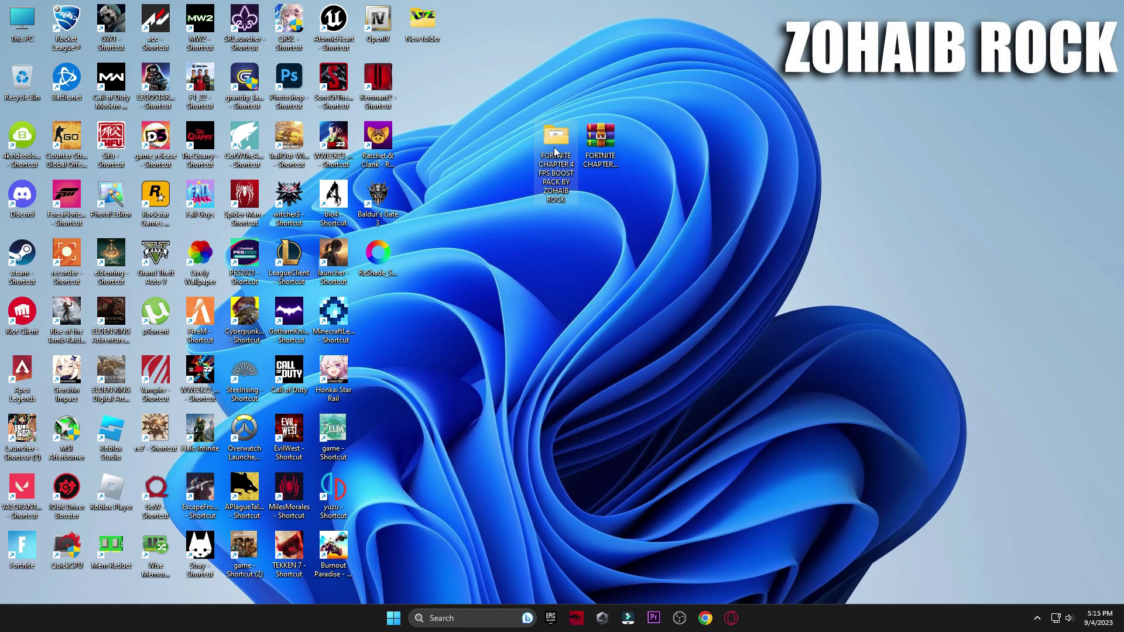
double_click(553, 162)
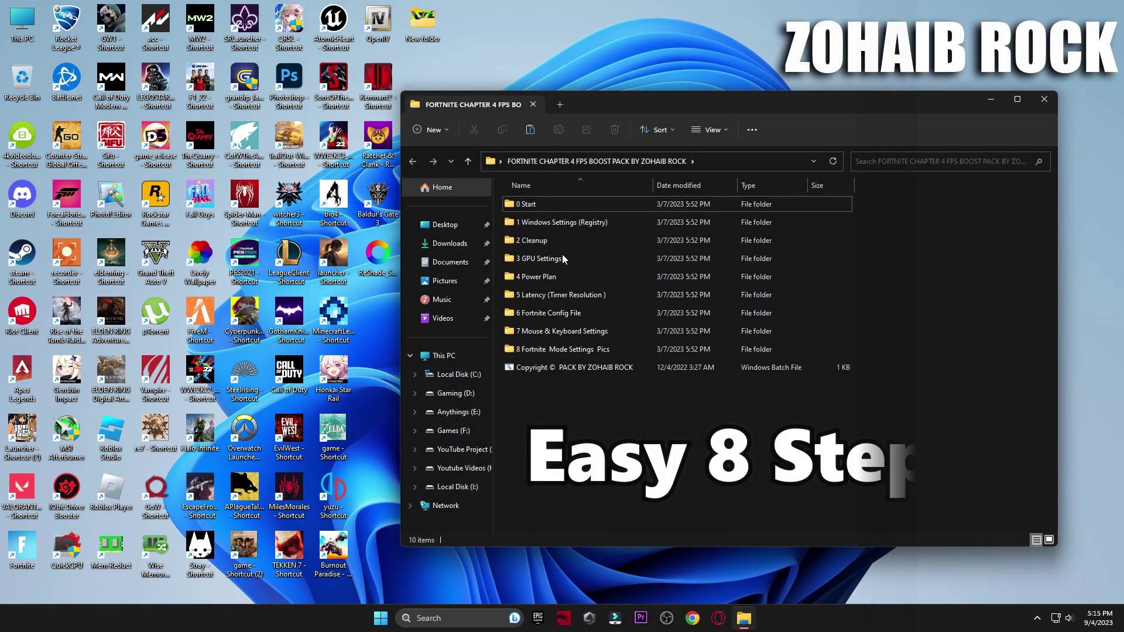
Launch Create A Restore Point from the 0 Start folder, minimize the folder window and move System Properties clear of the desktop icons.
double_click(544, 204)
double_click(551, 203)
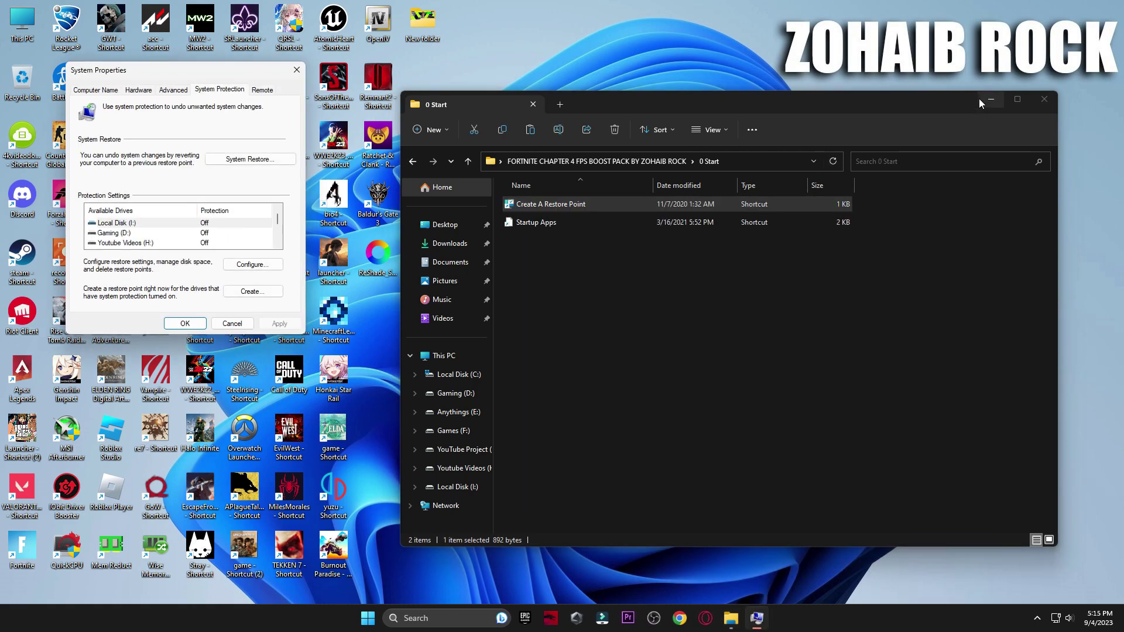
click(990, 99)
drag(176, 76, 562, 79)
Configure system protection for Local Disk (C:) with protection turned on and adjust its maximum disk space usage.
scroll(559, 238, down, 2)
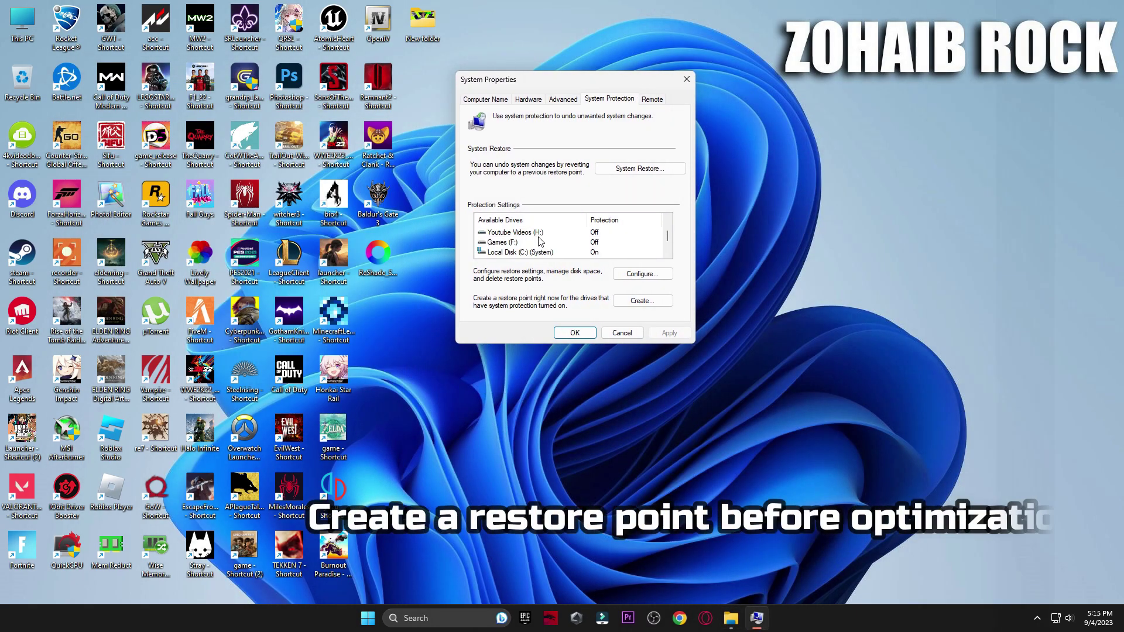
click(500, 233)
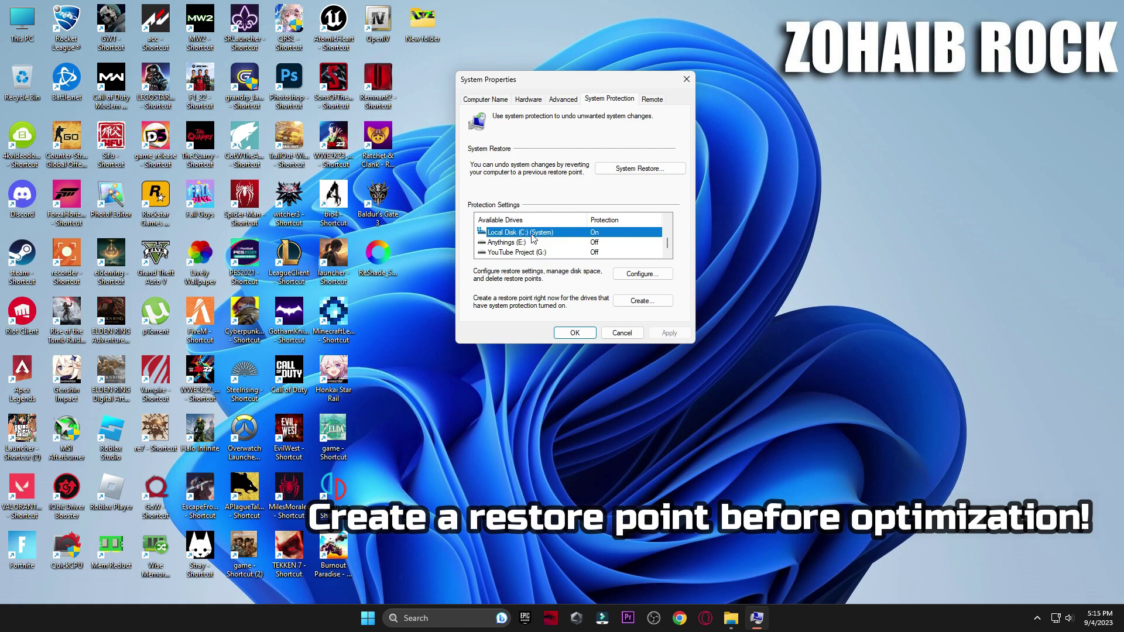
click(648, 275)
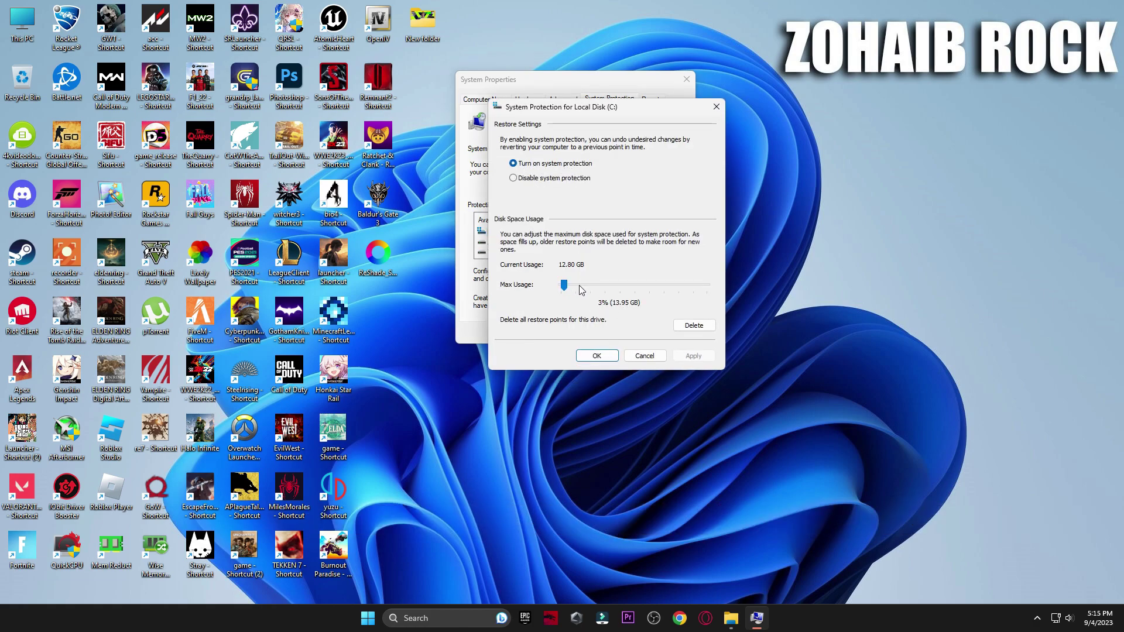
drag(565, 286, 567, 285)
click(595, 356)
Create a restore point described as "backup" and close System Properties.
click(643, 301)
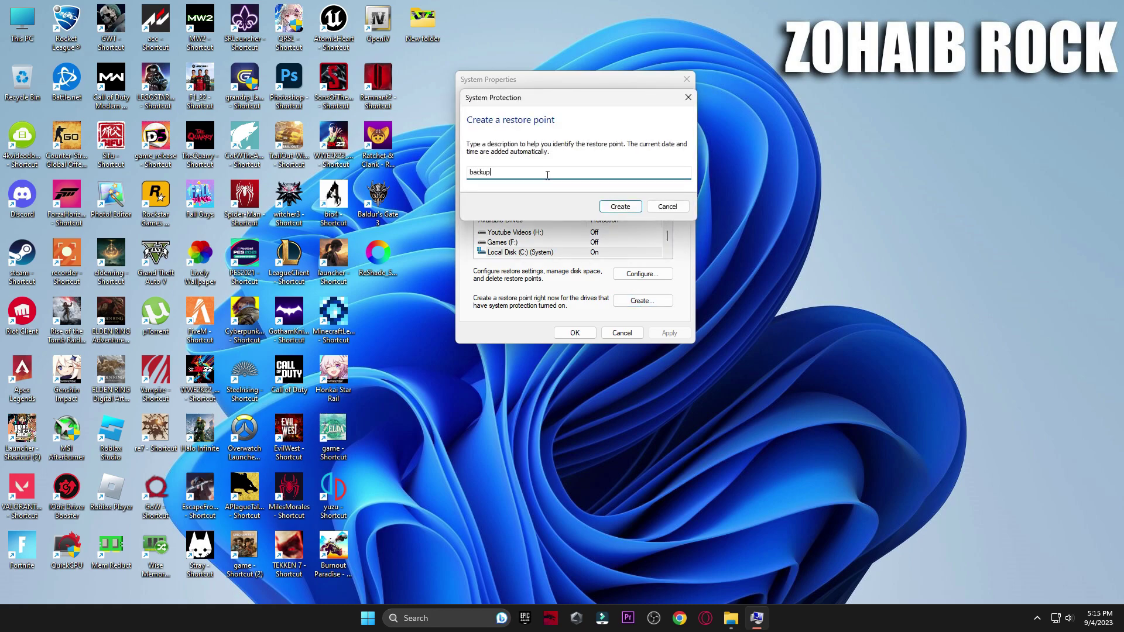
click(630, 210)
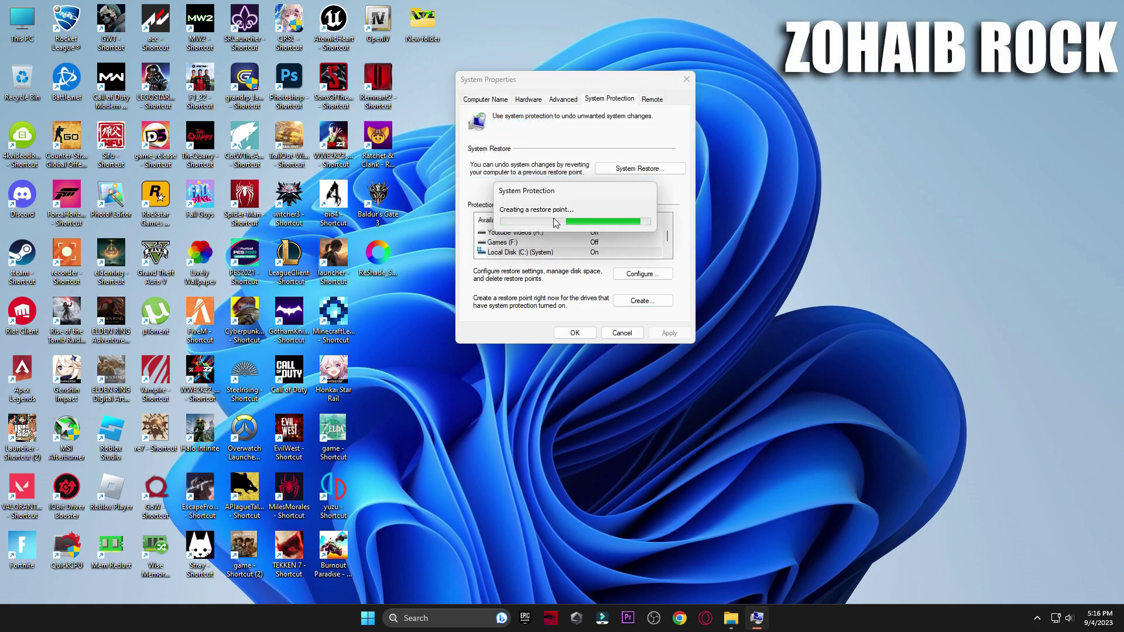
click(633, 216)
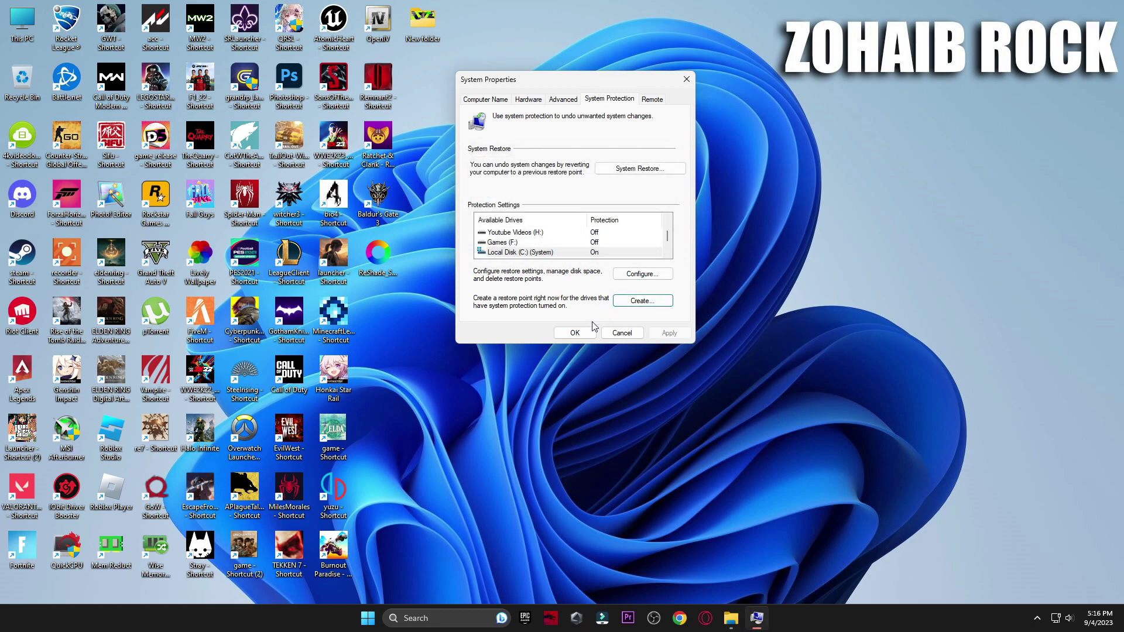
click(561, 332)
Open Startup Apps from the 0 Start folder, review which programs are enabled or disabled at startup, and close Task Manager.
double_click(540, 228)
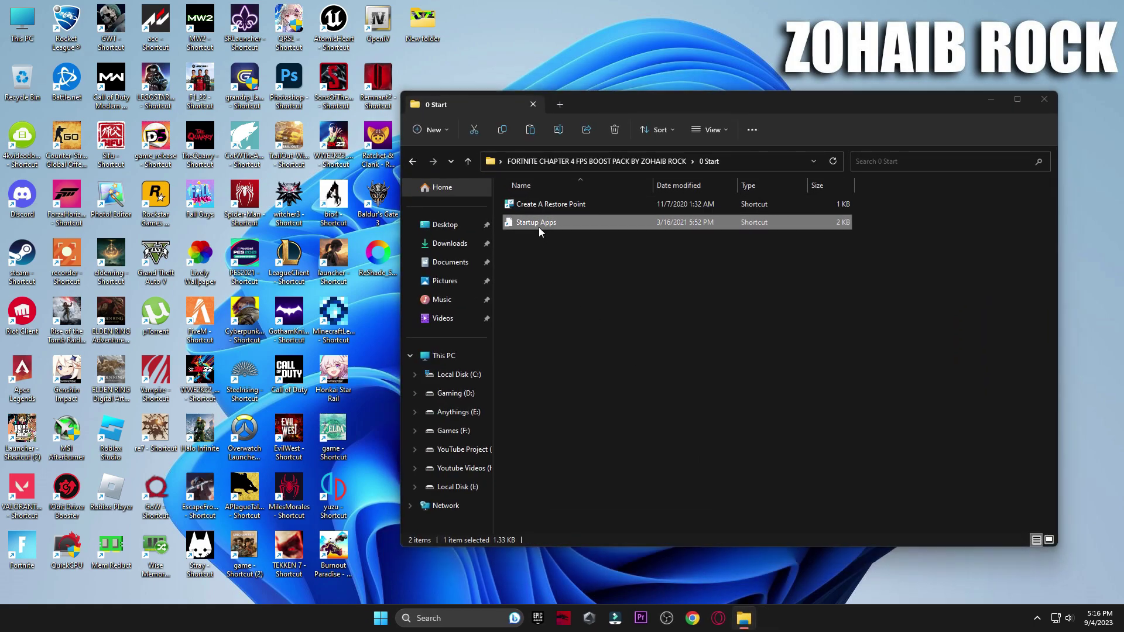
scroll(715, 249, down, 3)
scroll(728, 353, up, 2)
scroll(714, 310, up, 1)
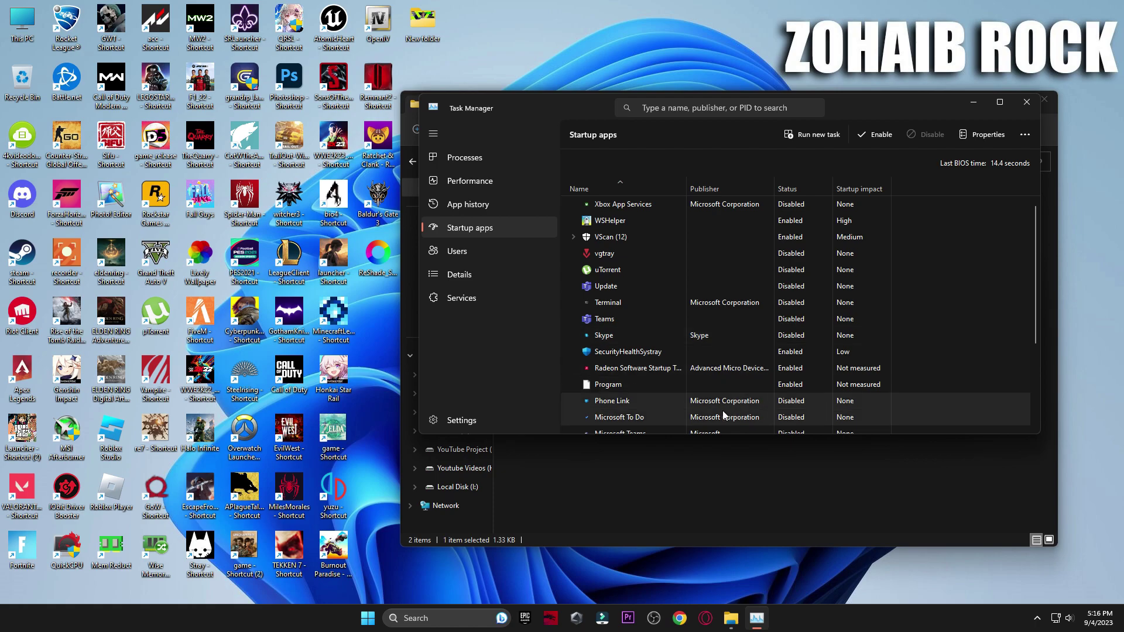
scroll(761, 404, down, 1)
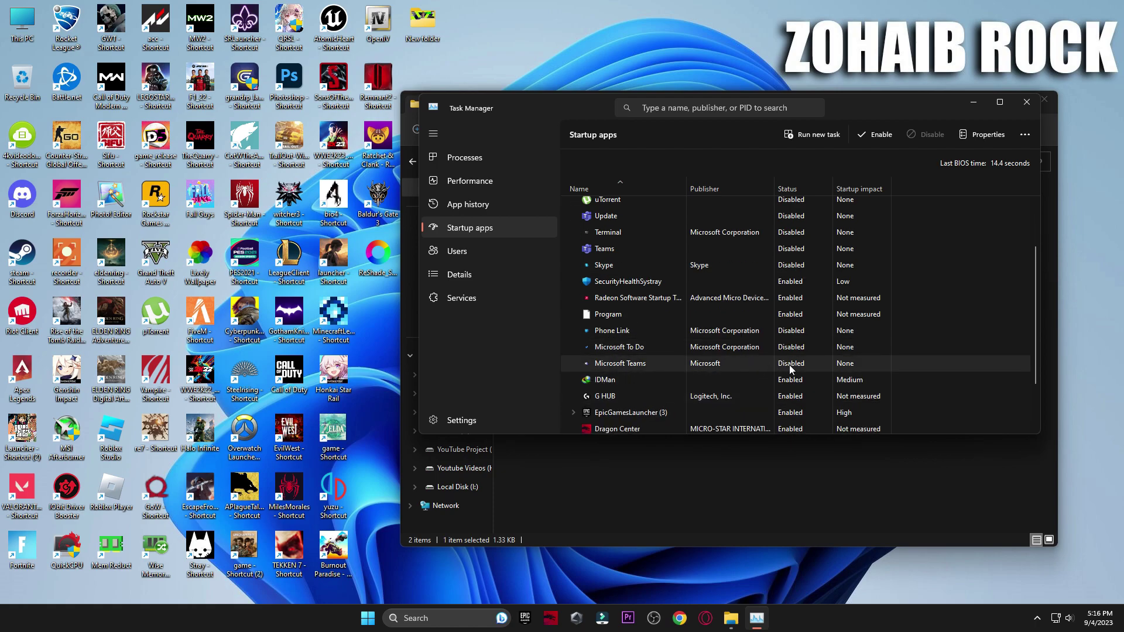
scroll(794, 363, down, 2)
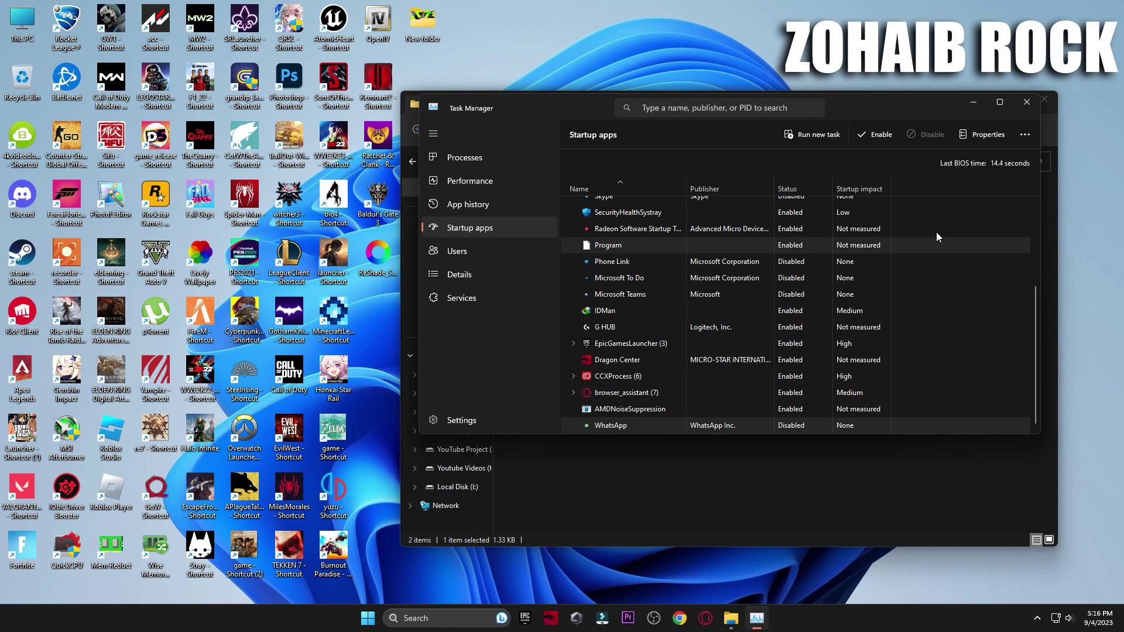
click(1018, 105)
Open the 1 Windows Settings (Registry) folder of the pack and look through the Windows Settings app.
click(413, 162)
double_click(547, 221)
click(381, 619)
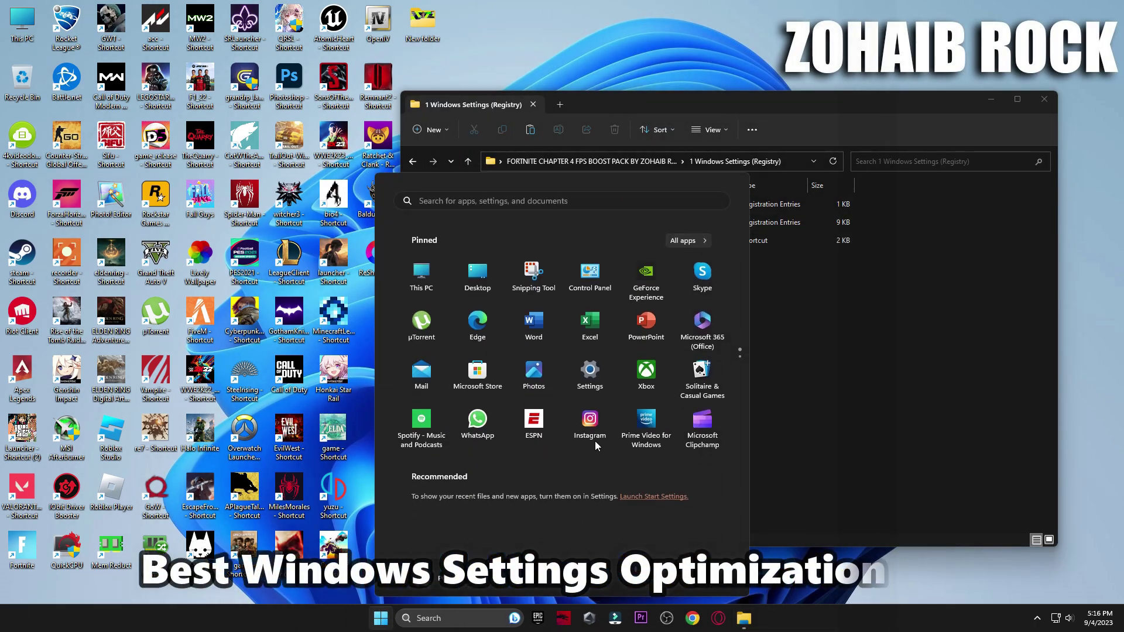
click(582, 378)
scroll(685, 304, down, 3)
scroll(649, 235, up, 3)
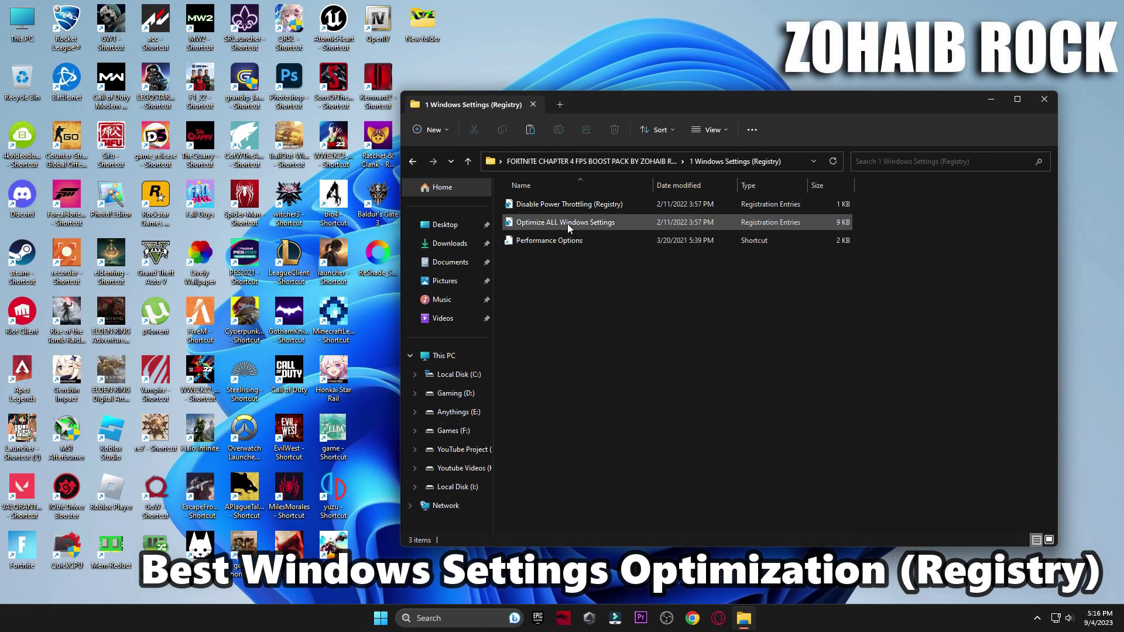
Merge the Optimize ALL Windows Settings and Disable Power Throttling (Registry) entries into the registry.
double_click(567, 223)
click(650, 325)
click(695, 311)
double_click(568, 204)
click(650, 326)
click(694, 311)
Open Performance Options and accept the visual effects with "Let Windows choose what's best for my computer".
double_click(574, 241)
drag(205, 85, 601, 39)
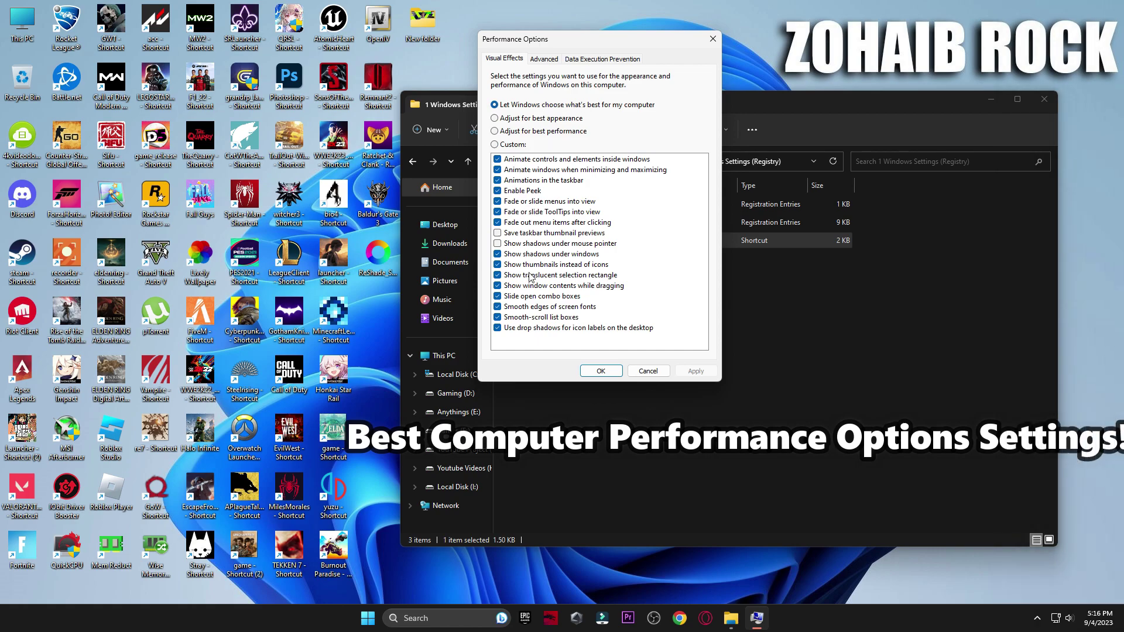
click(602, 372)
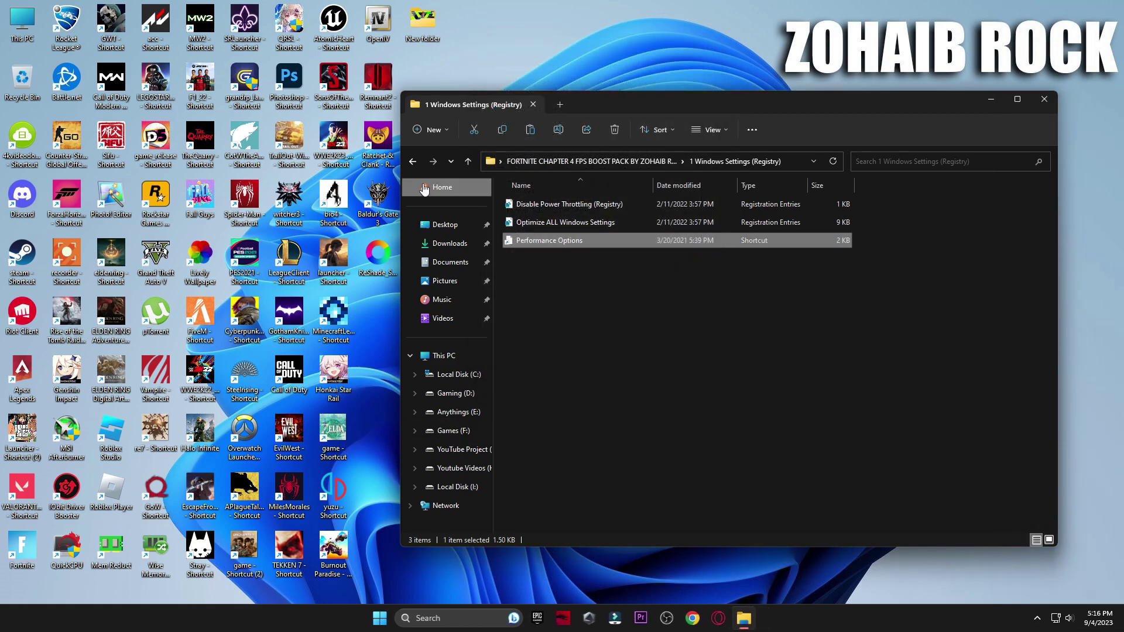
Run the Delete Temporary Files and Delete Windows Update Cache scripts from the 2 Cleanup folder.
click(413, 161)
double_click(535, 239)
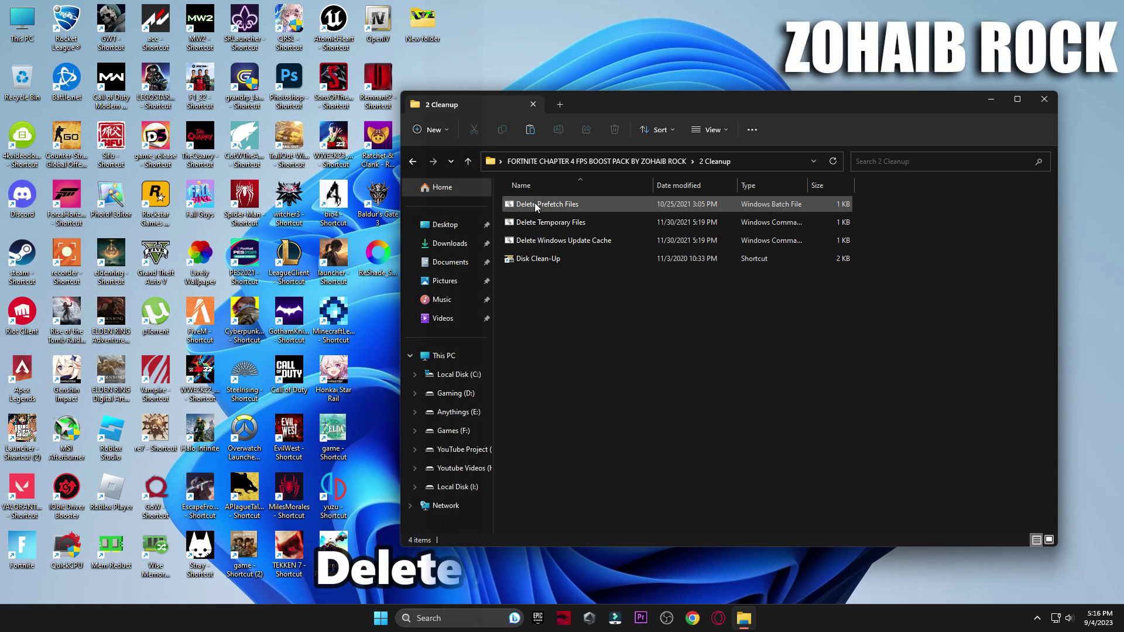
click(546, 223)
double_click(547, 223)
key(Return)
double_click(552, 244)
Run Disk Clean-Up on drive C:, including DirectX Shader Cache and Delivery Optimization Files, and confirm deleting the selected files.
double_click(553, 259)
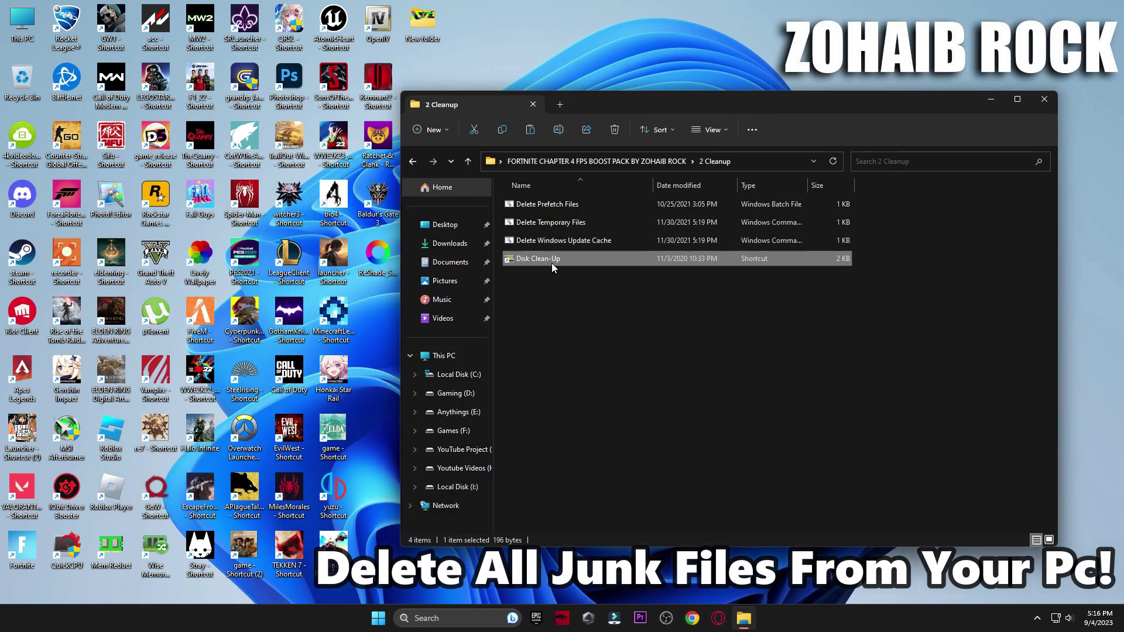
click(1045, 99)
click(535, 332)
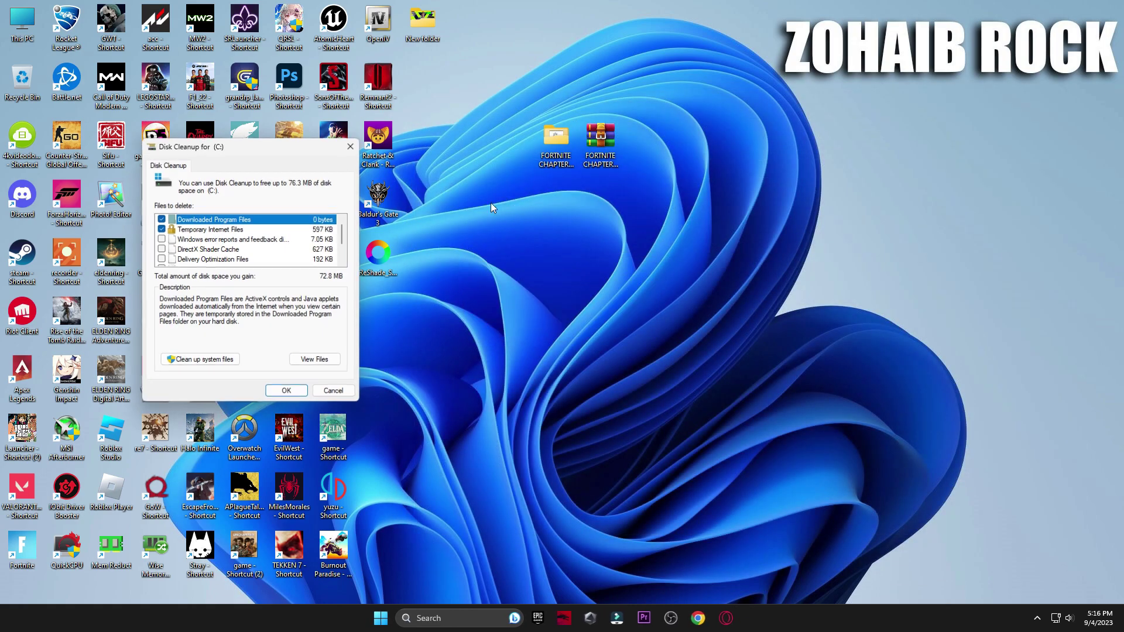
drag(260, 141, 587, 94)
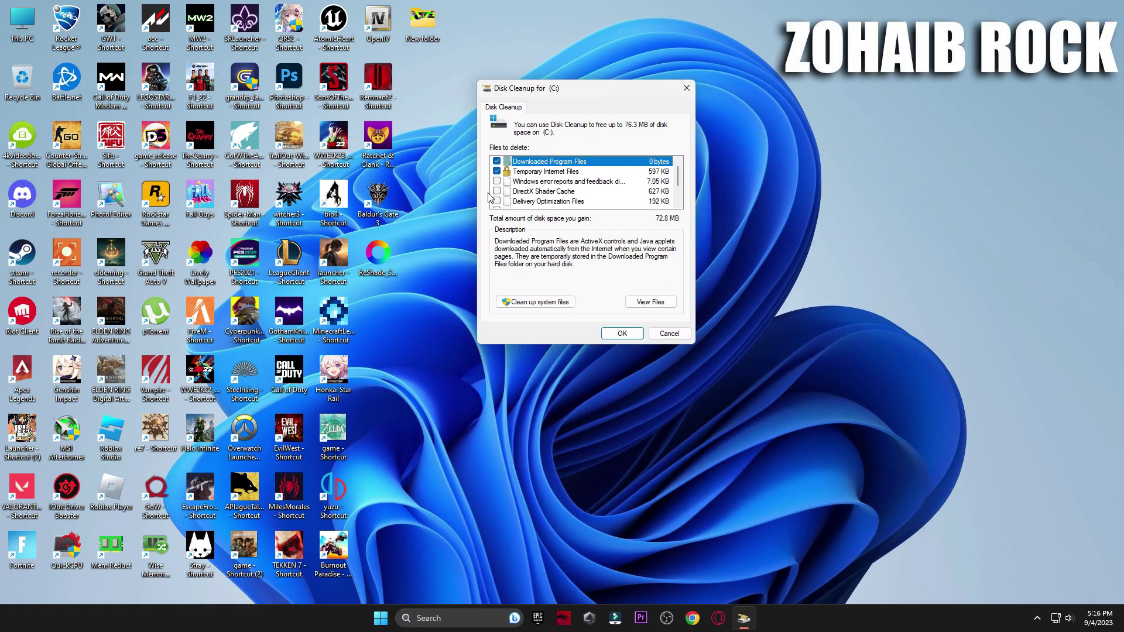
click(497, 200)
scroll(503, 196, down, 1)
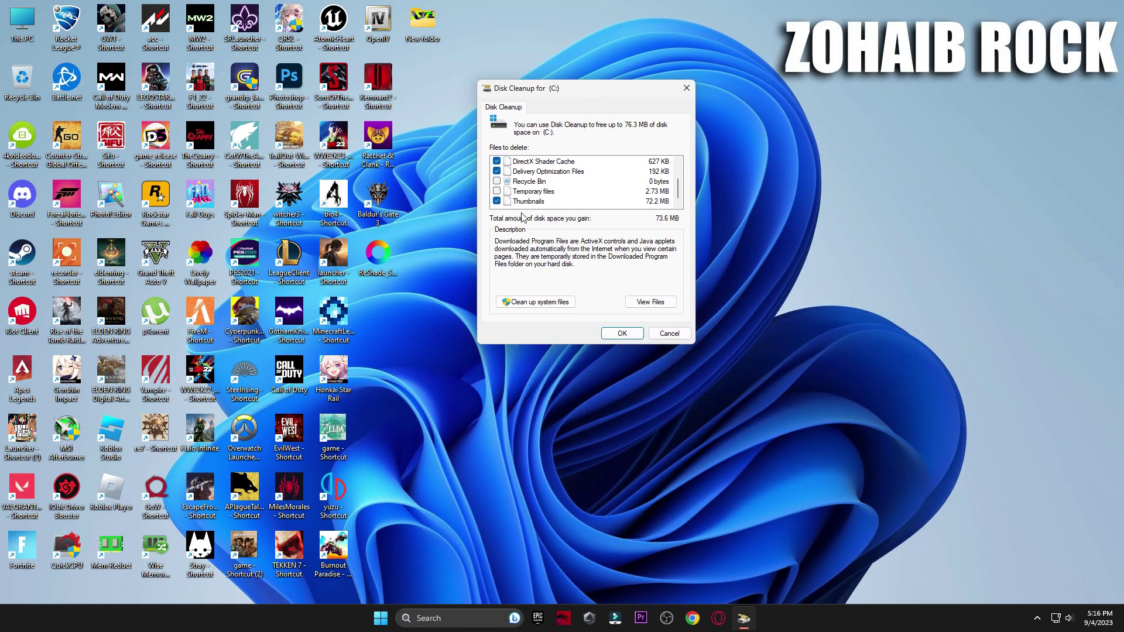
click(624, 332)
click(591, 318)
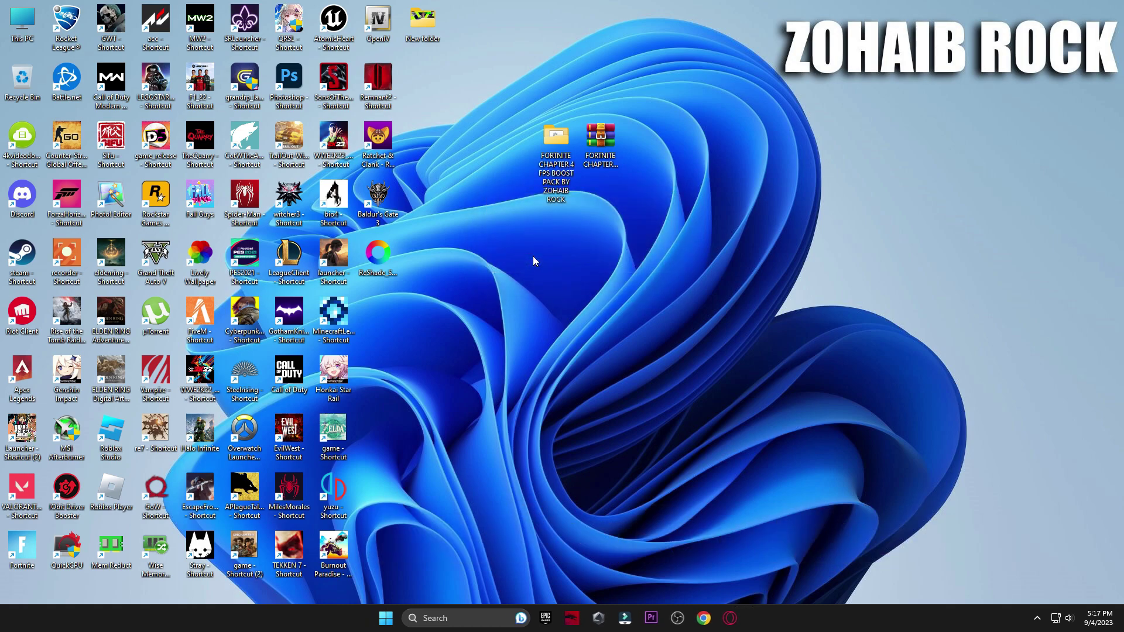
Open the AMD folder under 3 GPU Settings in the FPS boost pack and review its recommended settings pictures.
double_click(556, 166)
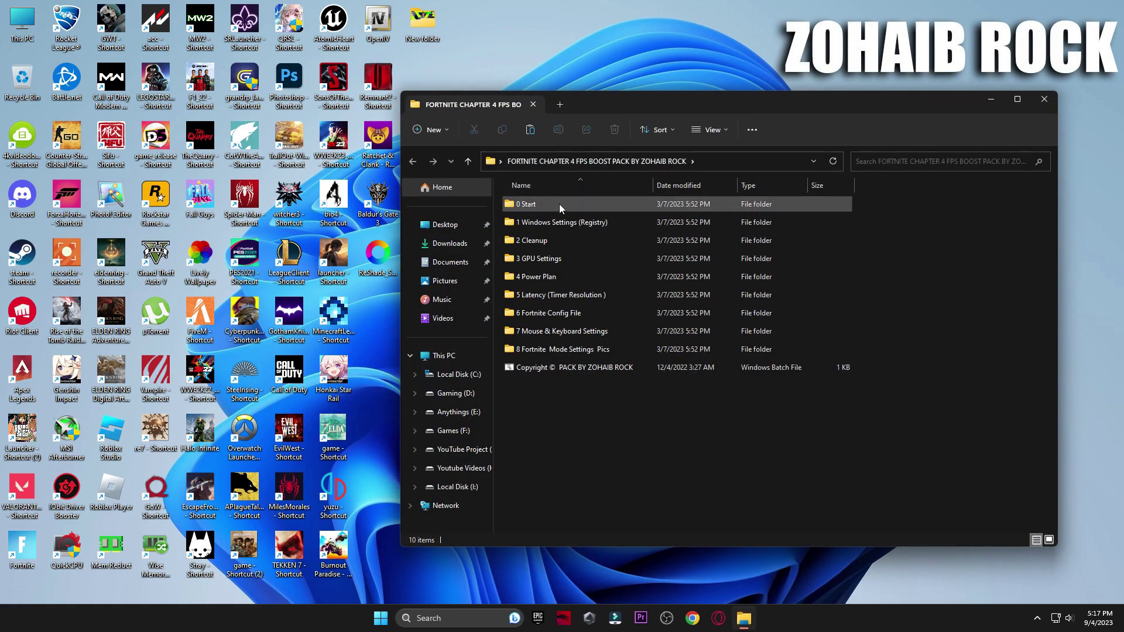
double_click(548, 260)
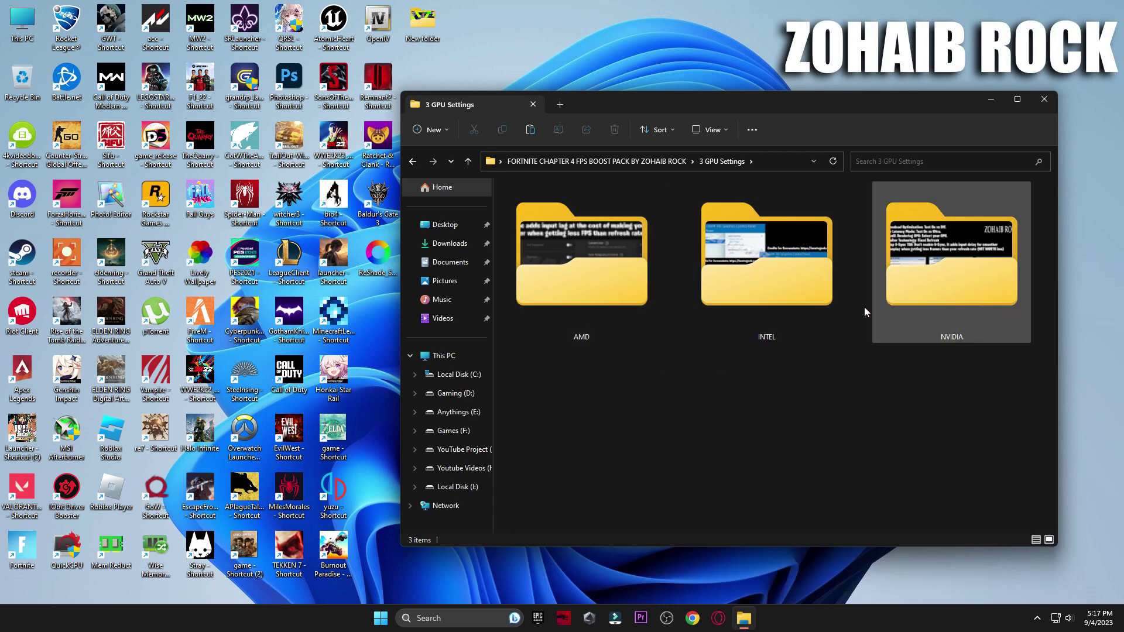
double_click(617, 273)
double_click(547, 224)
drag(696, 41, 660, 28)
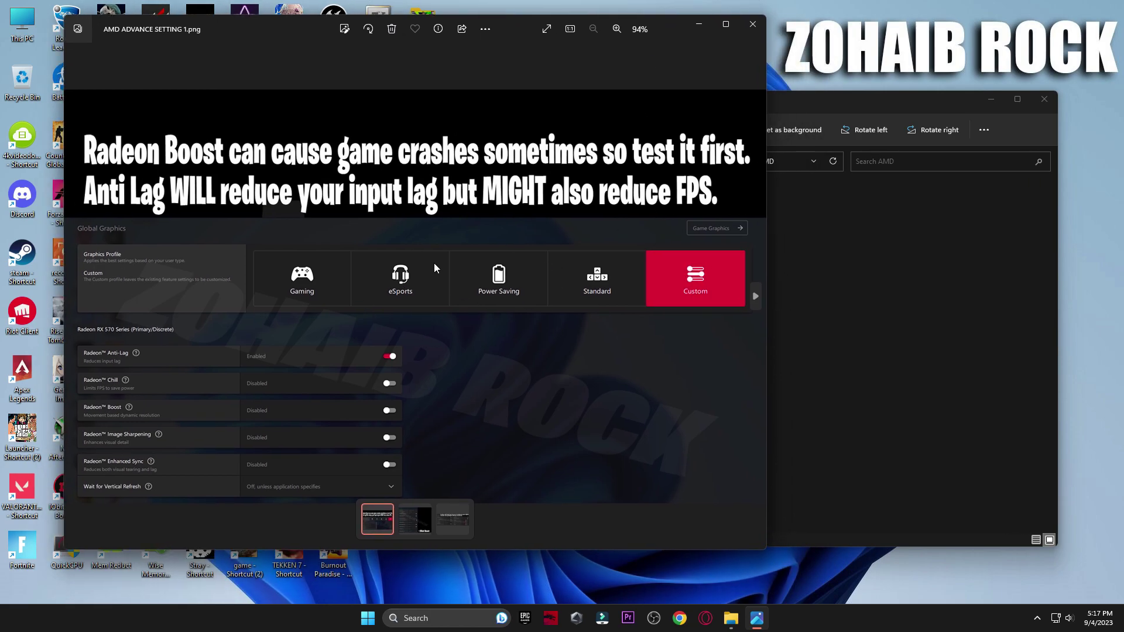
key(Right)
key(Right)
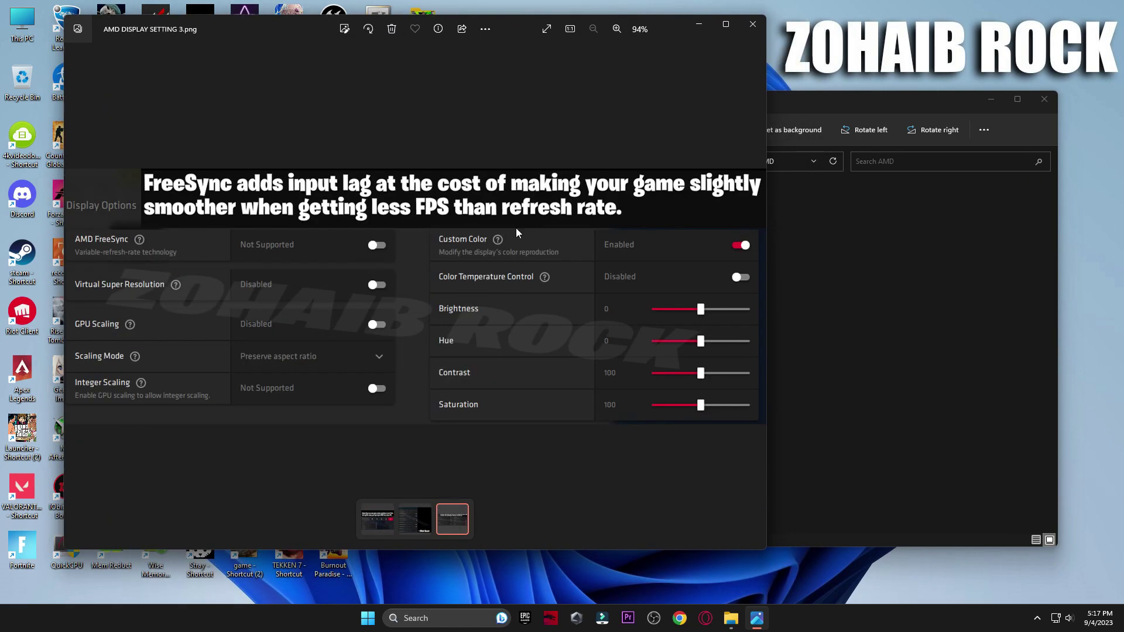
click(753, 25)
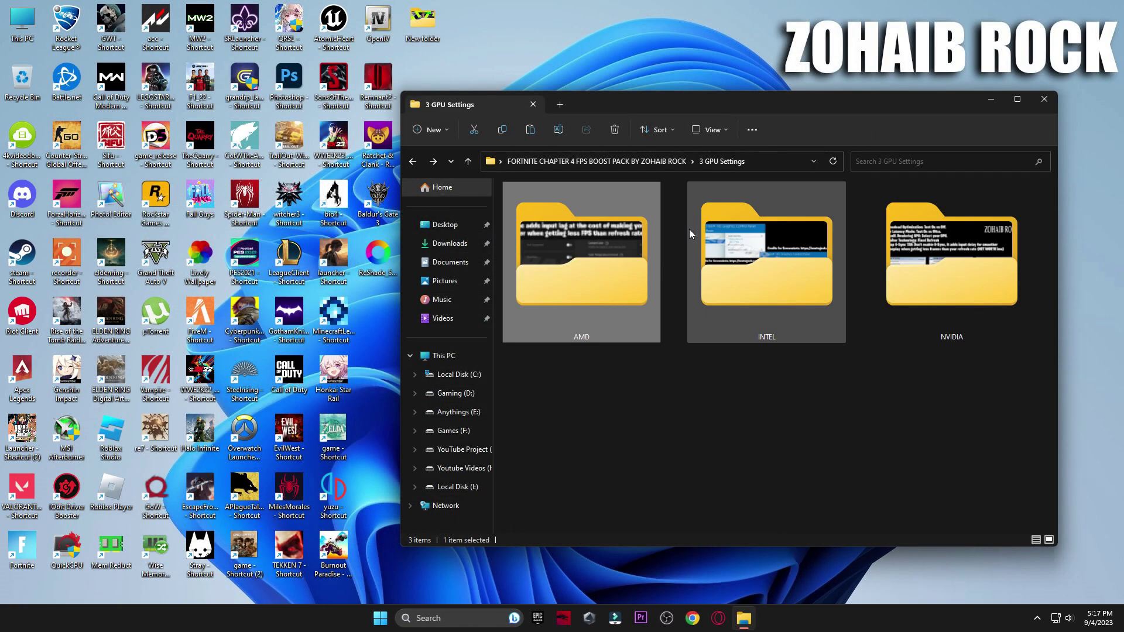
Review the Intel Graphics Command Center and Intel HD Graphics Control Panel pictures in the INTEL folder.
double_click(697, 234)
double_click(536, 222)
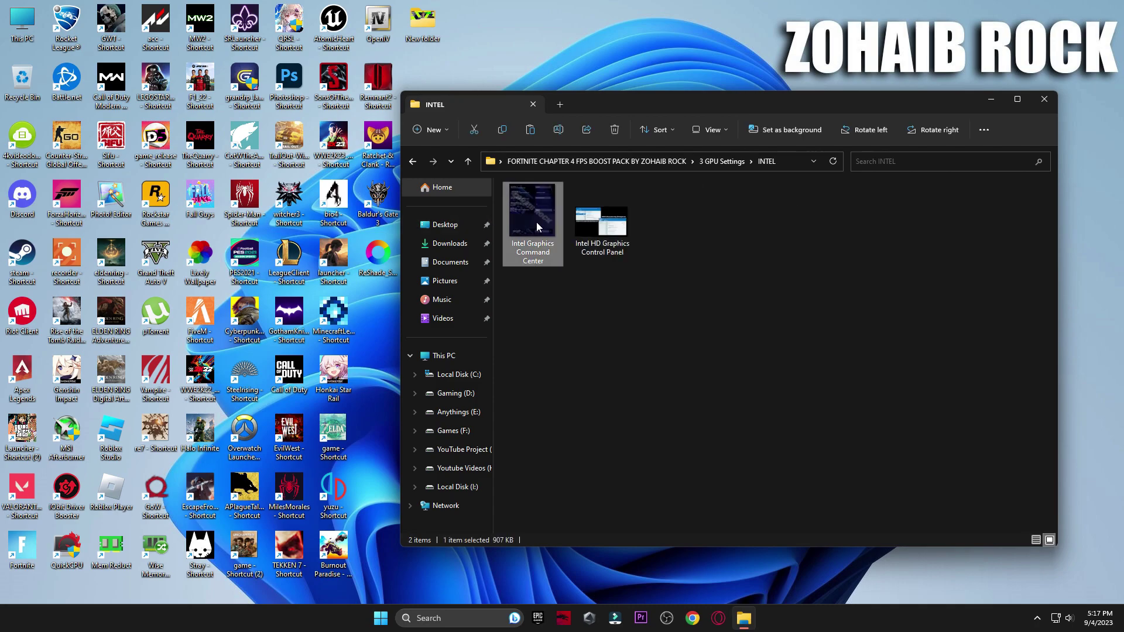
key(Right)
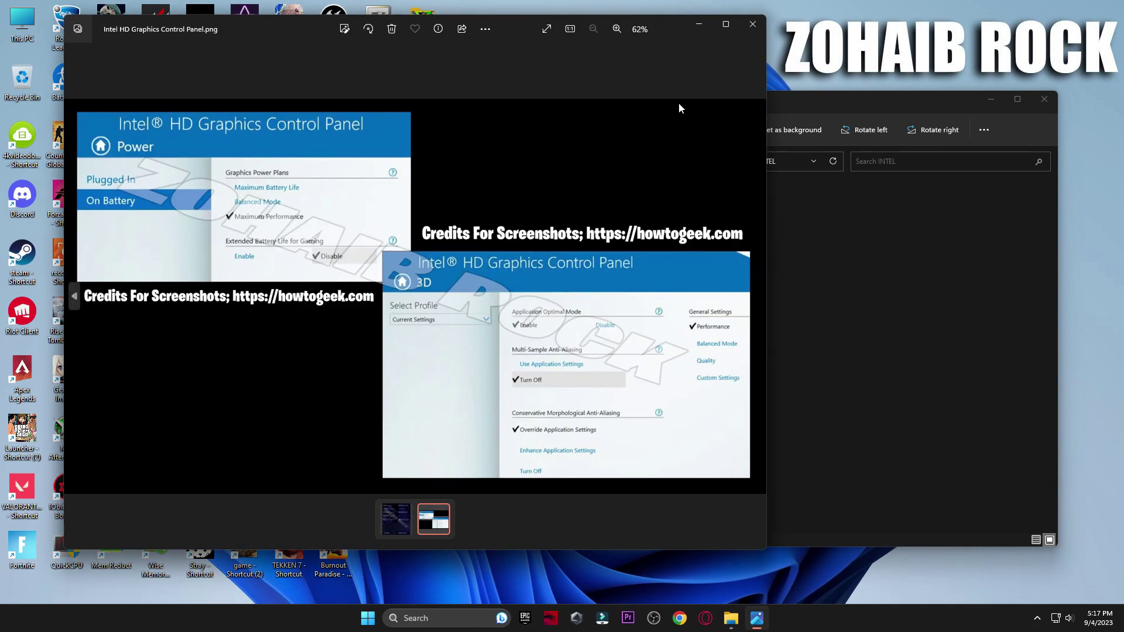
click(753, 25)
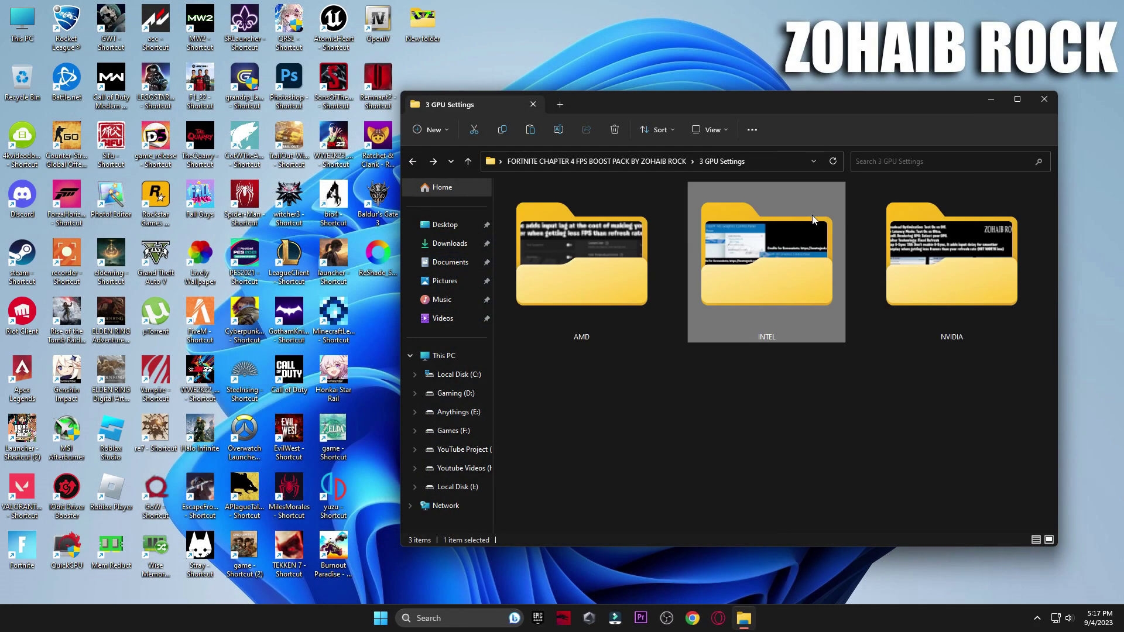
Consult the NVIDIA Settings (Manage 3D Settings) picture, open NVIDIA Control Panel, and close the picture and pack folder.
double_click(953, 237)
double_click(534, 222)
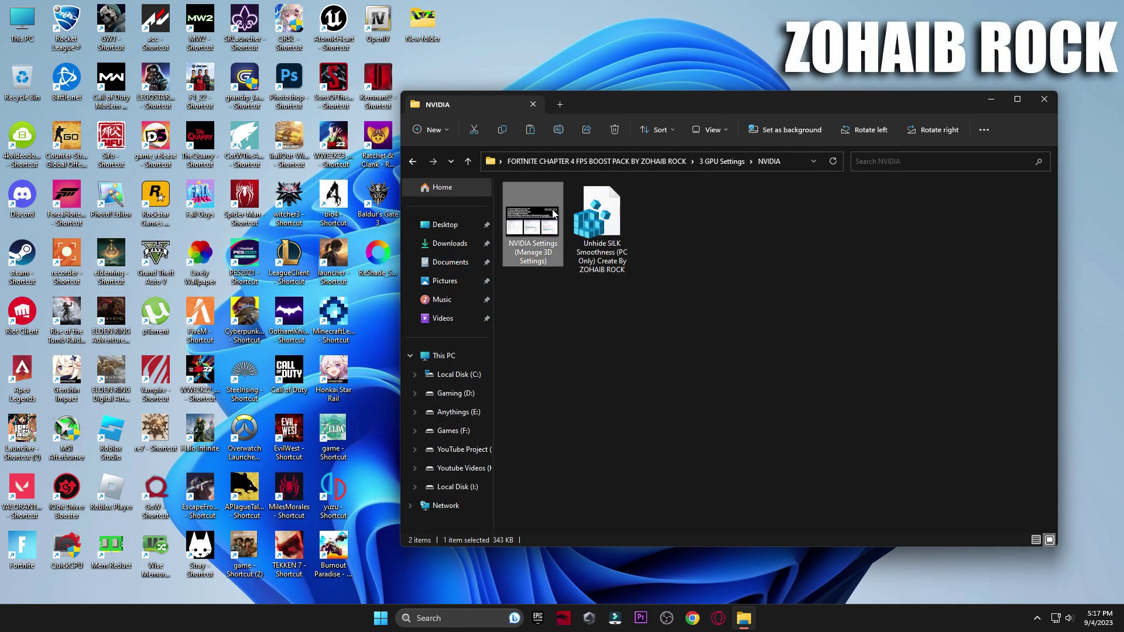
right_click(1082, 304)
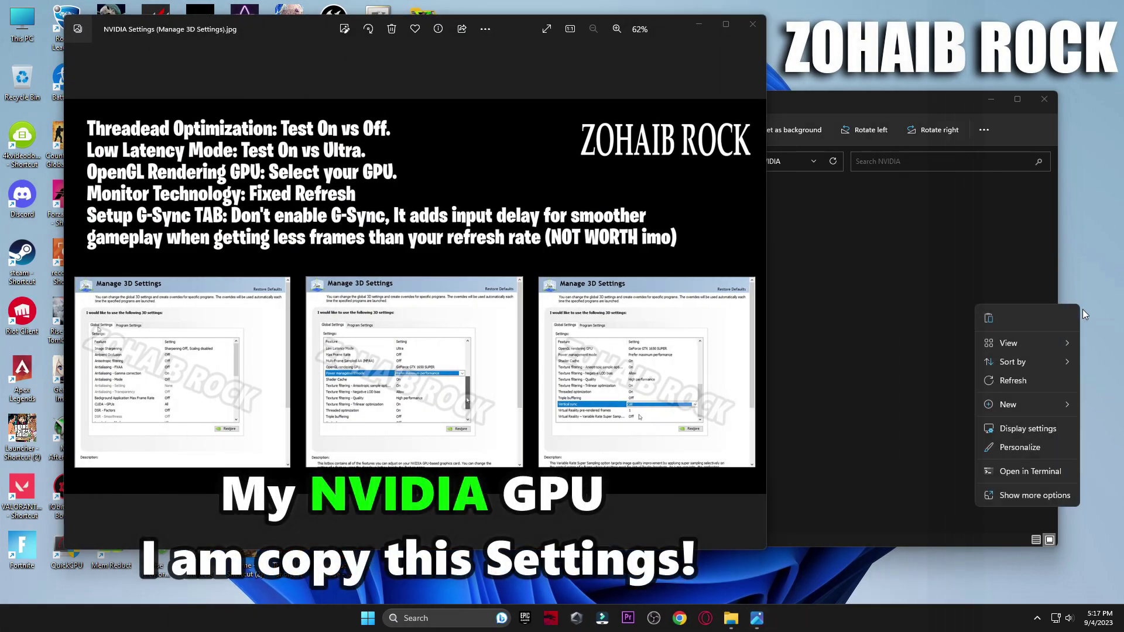
click(1034, 495)
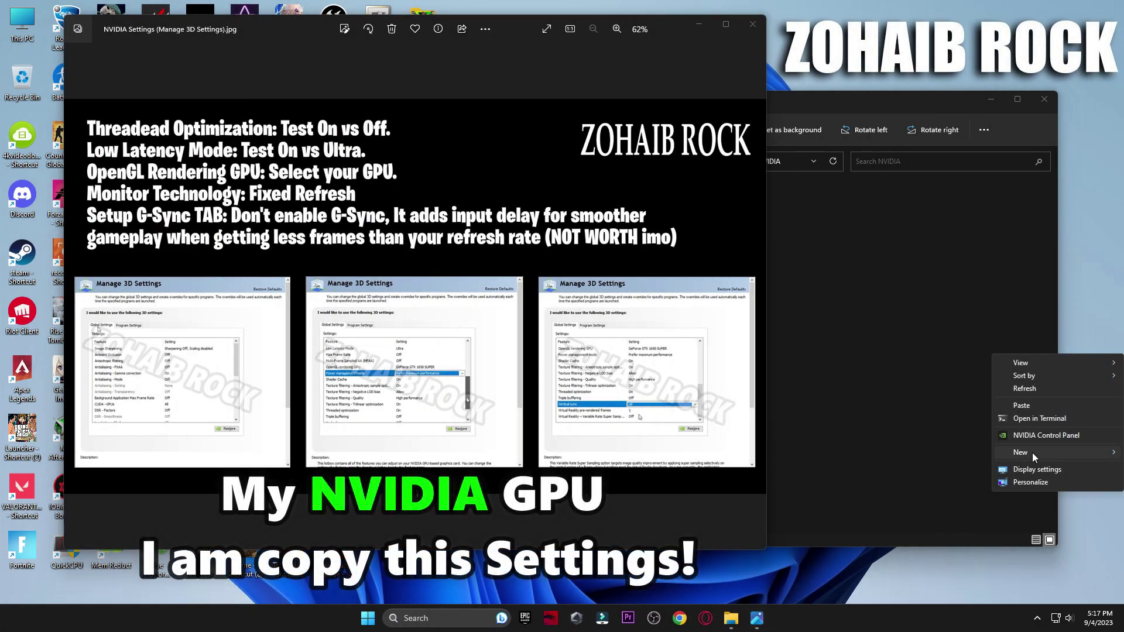
click(1062, 434)
click(1033, 203)
click(1044, 99)
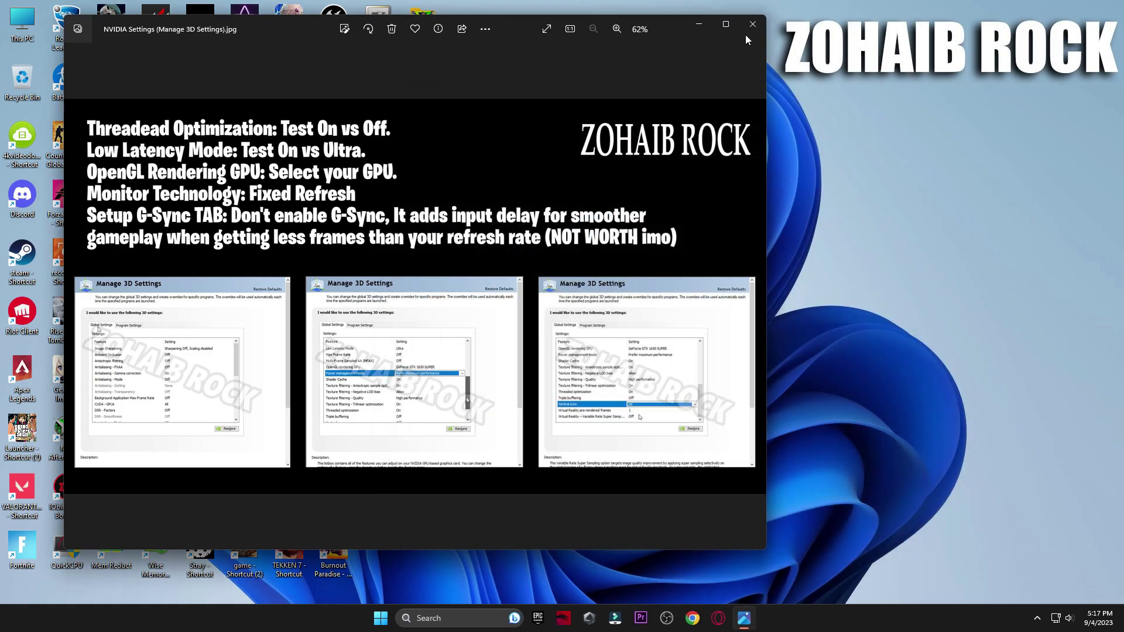
click(752, 25)
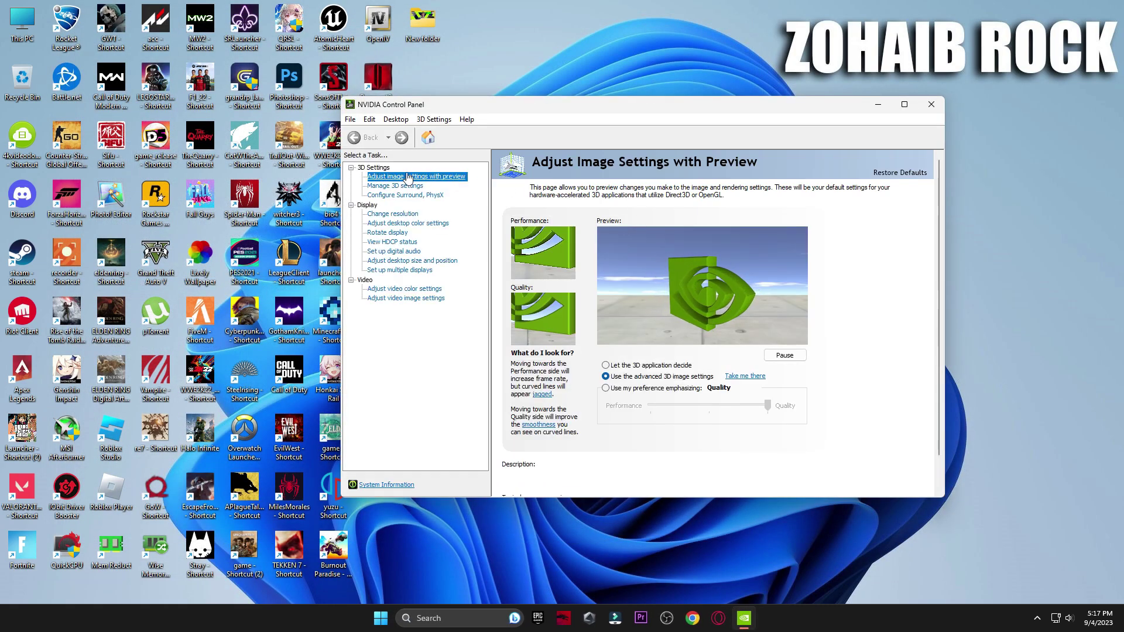
drag(646, 109, 713, 103)
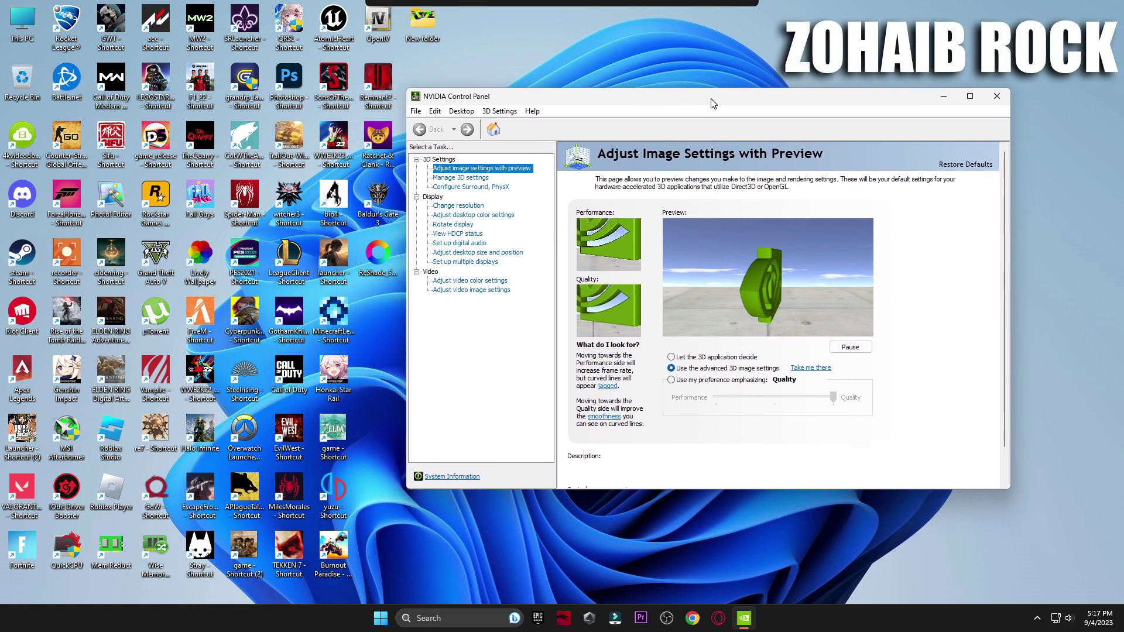
Review the global settings list in Manage 3D Settings against the recommended NVIDIA values.
mouse_move(732, 372)
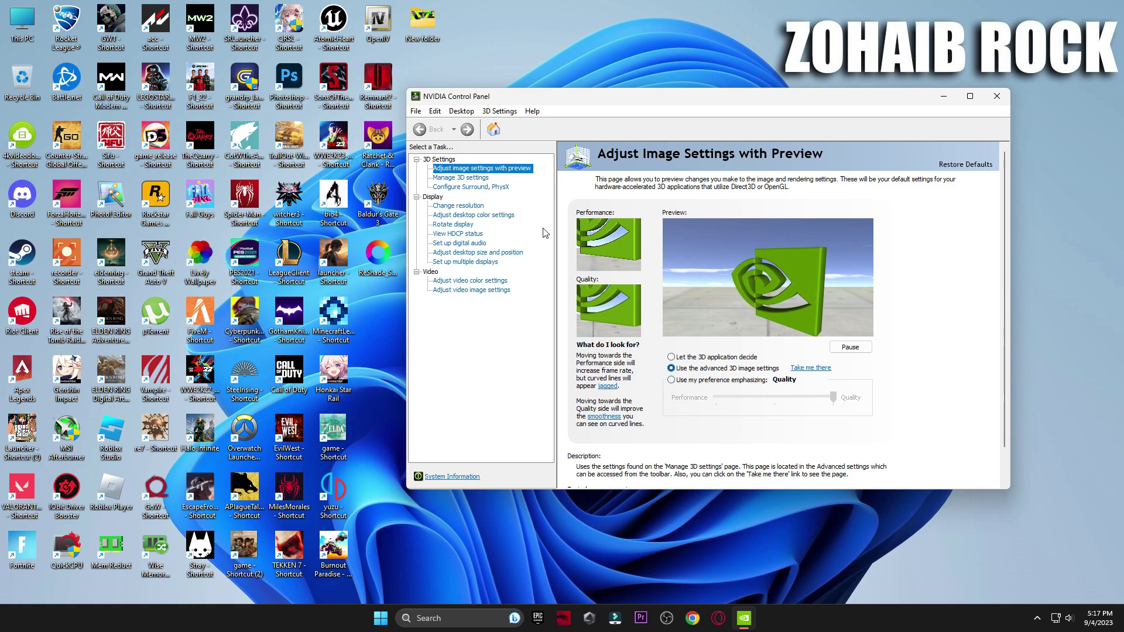
click(469, 185)
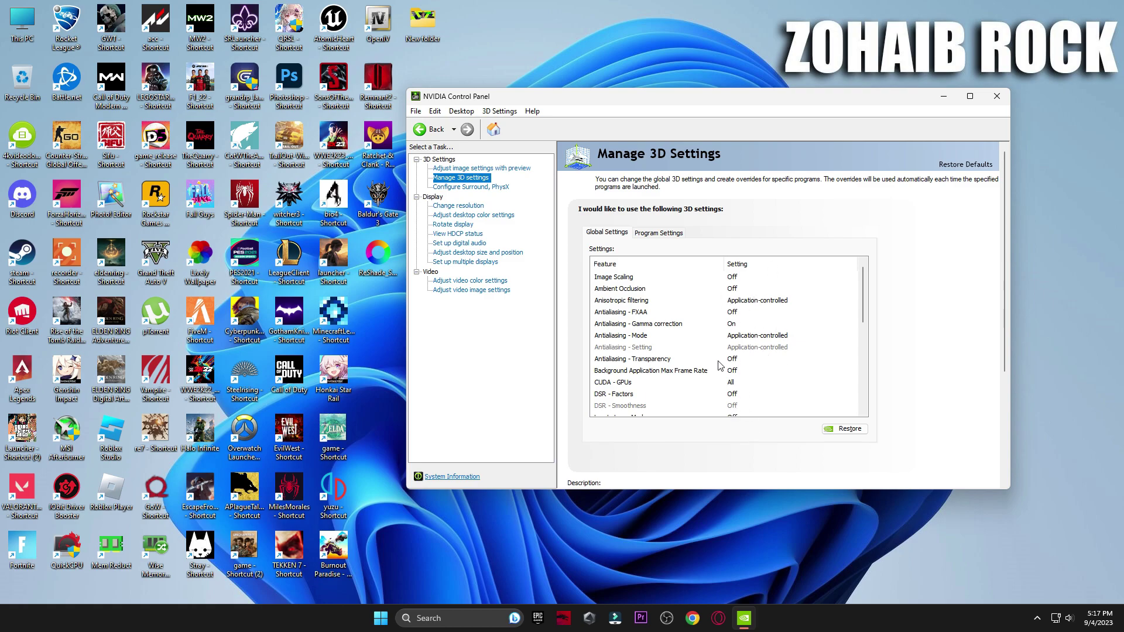
scroll(701, 319, down, 1)
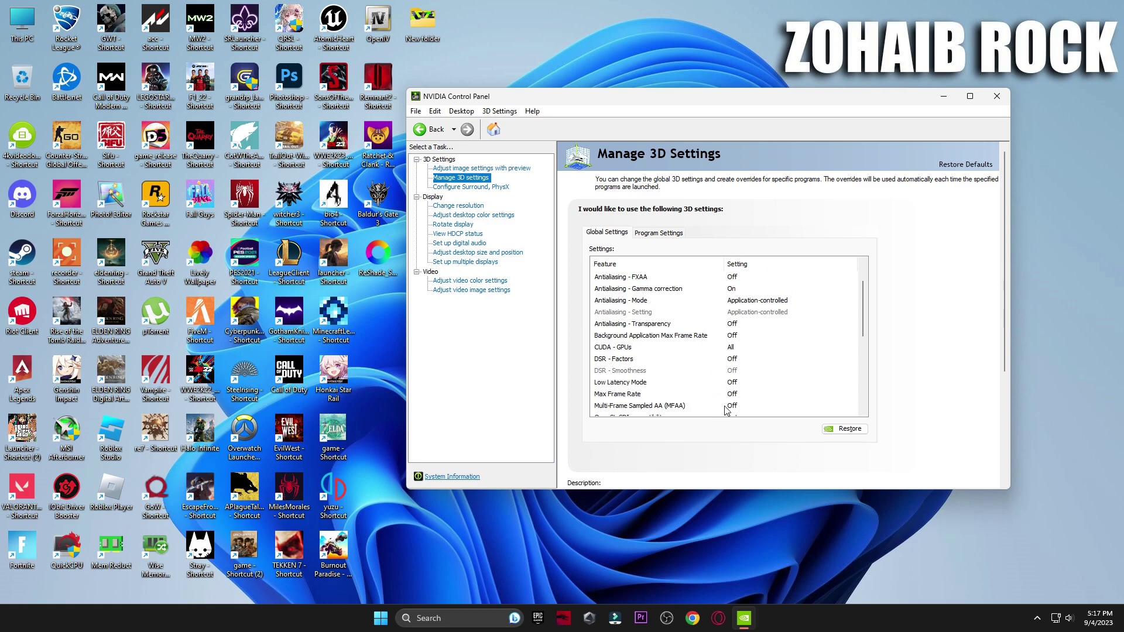
scroll(736, 318, down, 2)
scroll(719, 352, down, 3)
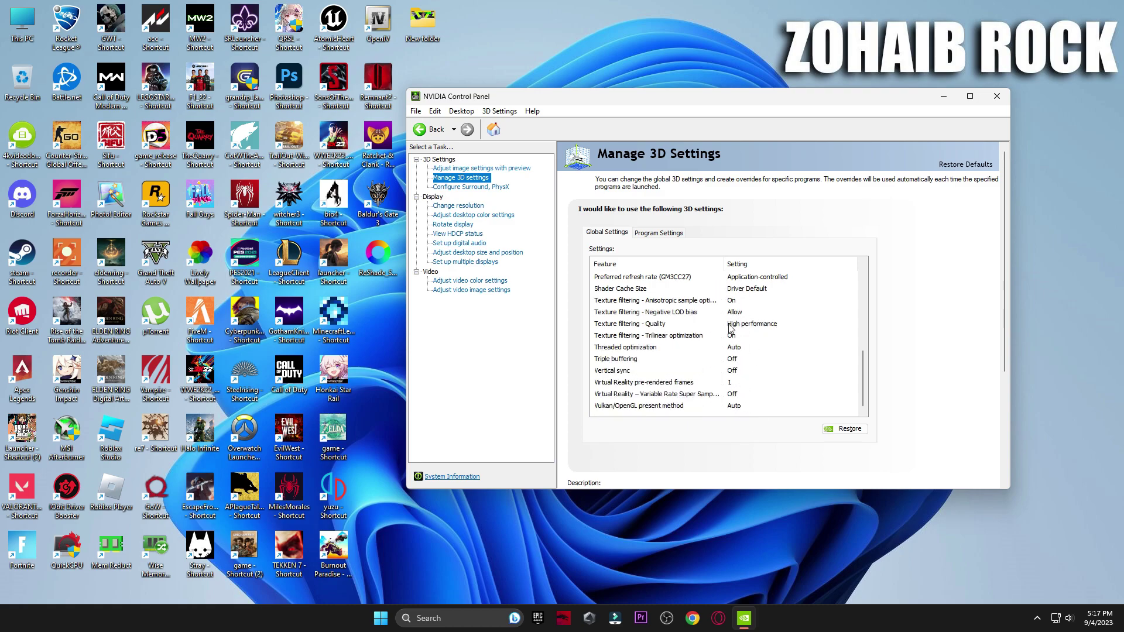
Check the PhysX processor options in Configure Surround, PhysX.
click(468, 189)
click(820, 252)
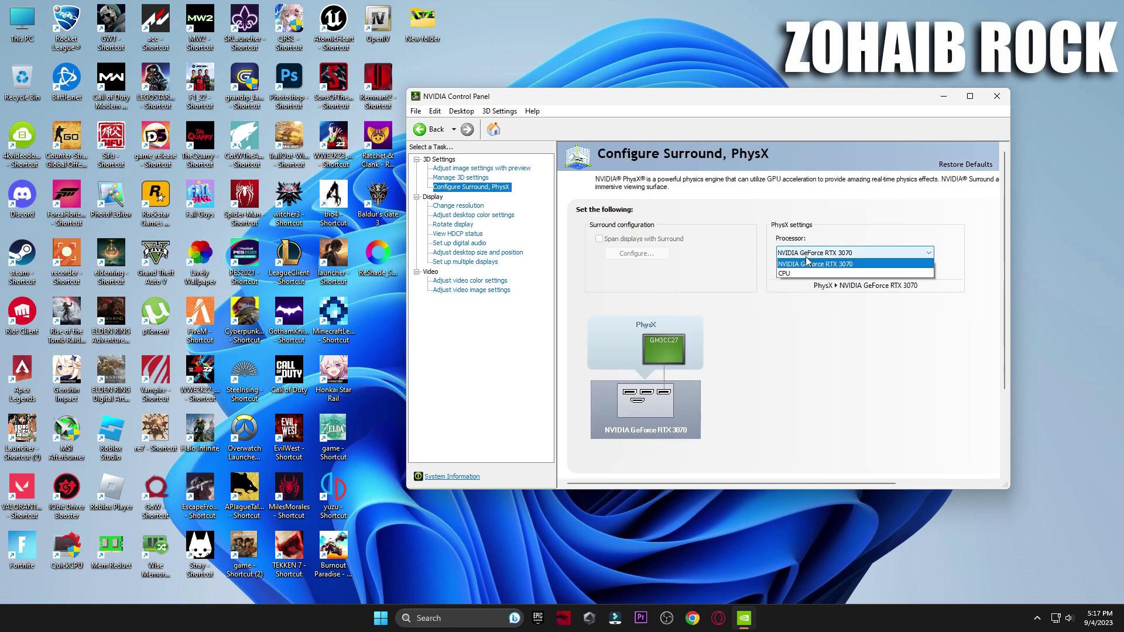
click(803, 273)
Select the 165Hz refresh rate for the 1920 × 1080 resolution, apply it and keep the change.
click(466, 207)
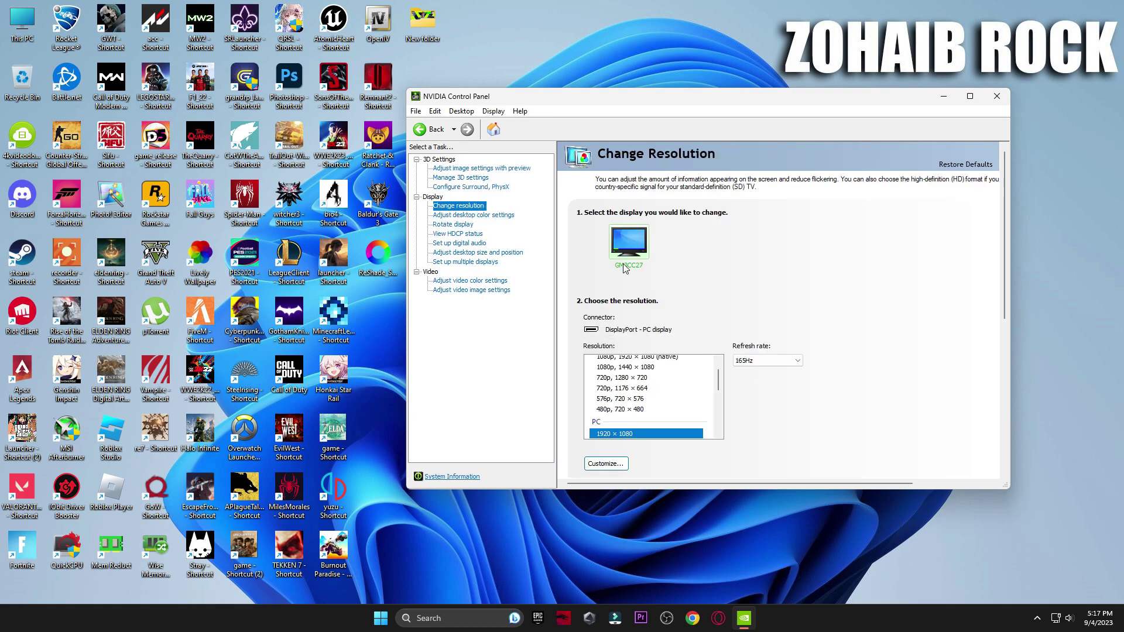
scroll(931, 304, down, 3)
scroll(697, 322, down, 2)
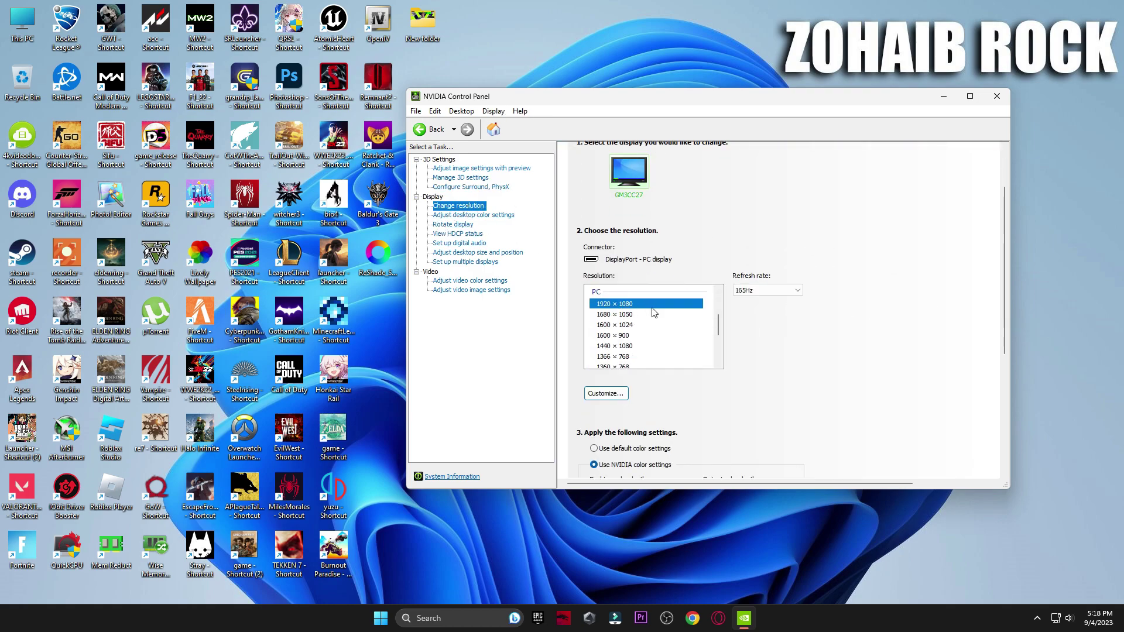
scroll(652, 311, down, 3)
scroll(746, 346, down, 4)
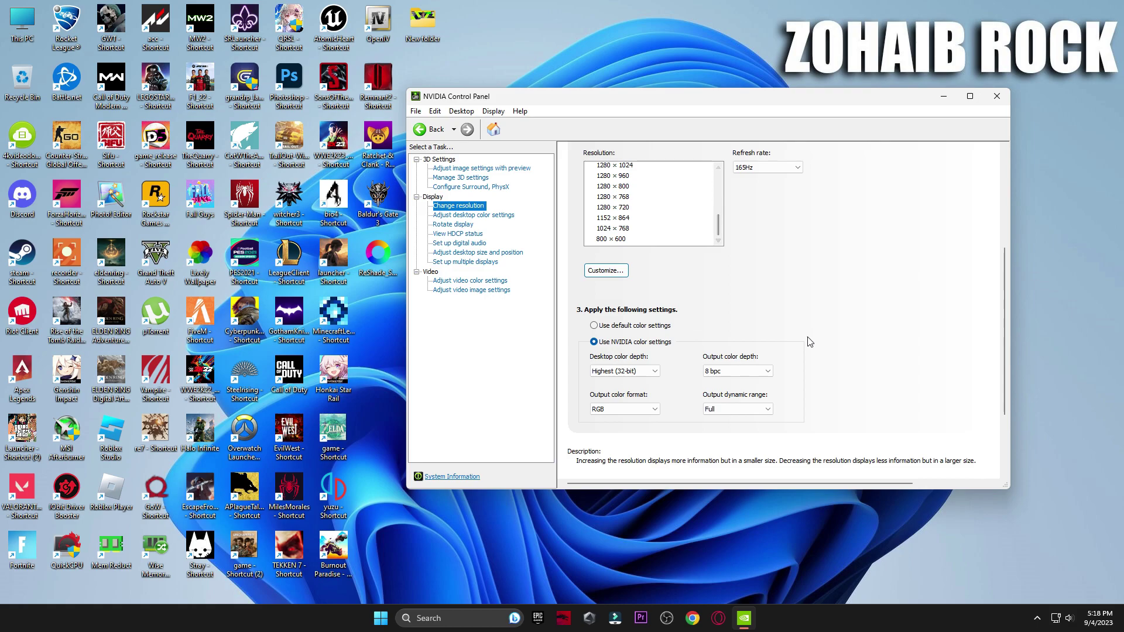
scroll(816, 344, up, 2)
scroll(656, 281, up, 2)
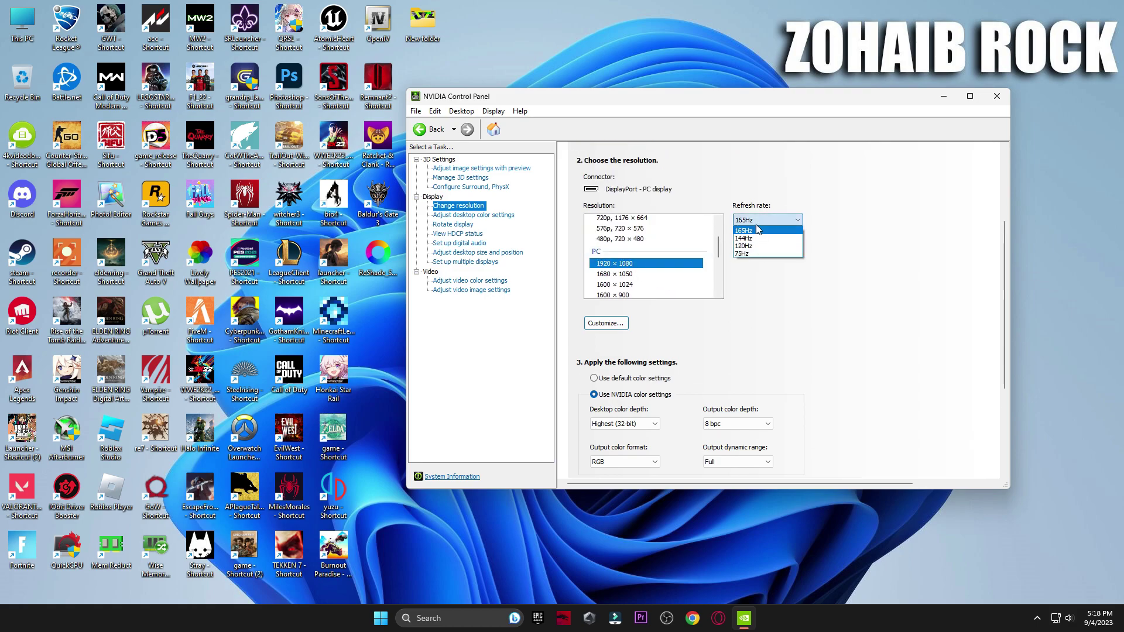
click(752, 233)
scroll(797, 287, down, 1)
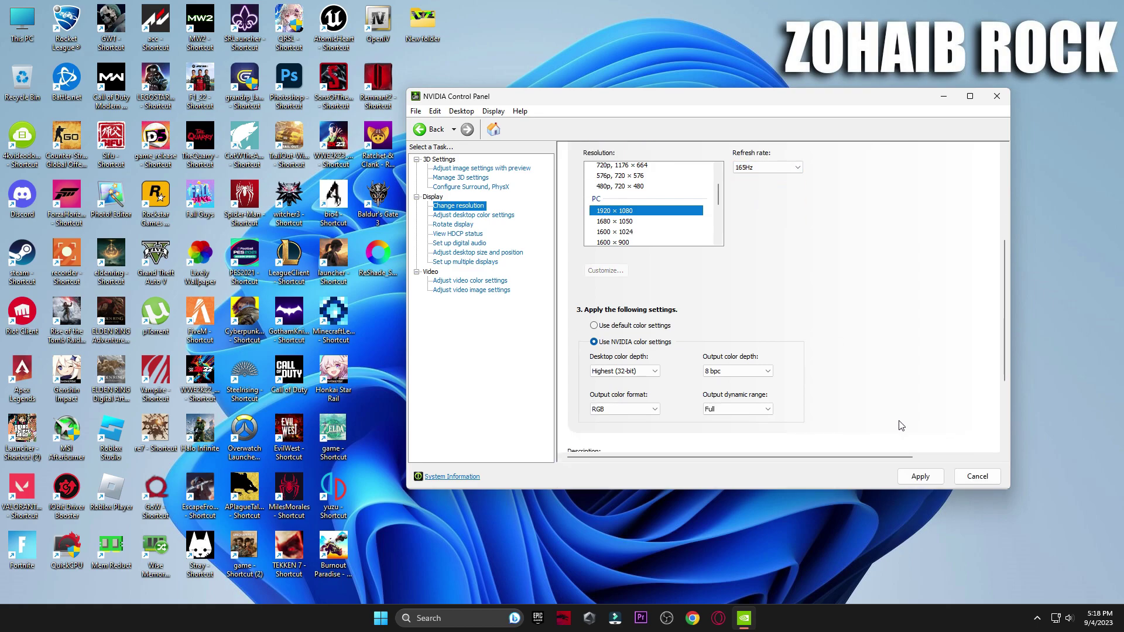
click(919, 474)
click(739, 311)
Examine the remaining display and video settings, including desktop color, rotation, audio, scaling and video color, and close NVIDIA Control Panel.
click(488, 216)
drag(1013, 260, 1014, 327)
click(454, 226)
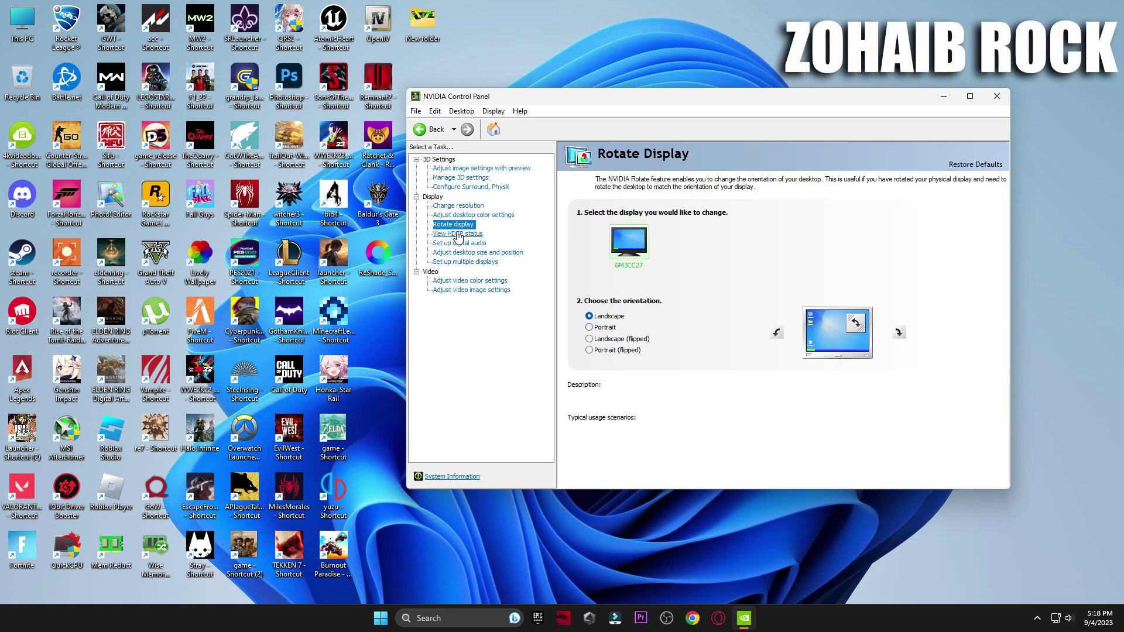
click(460, 243)
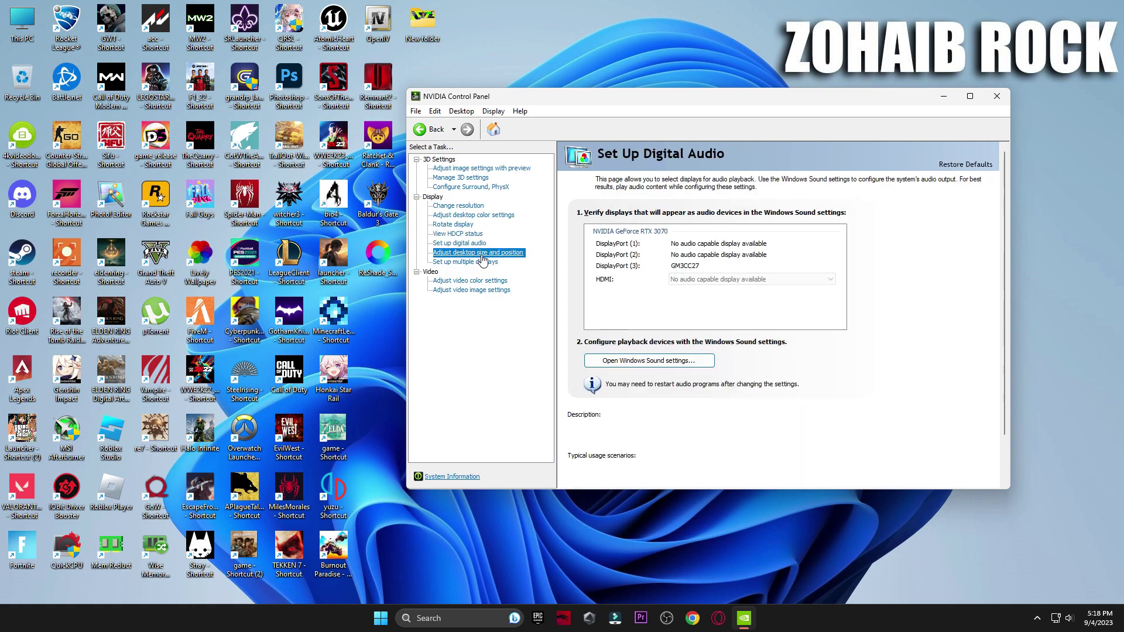
scroll(889, 322, down, 1)
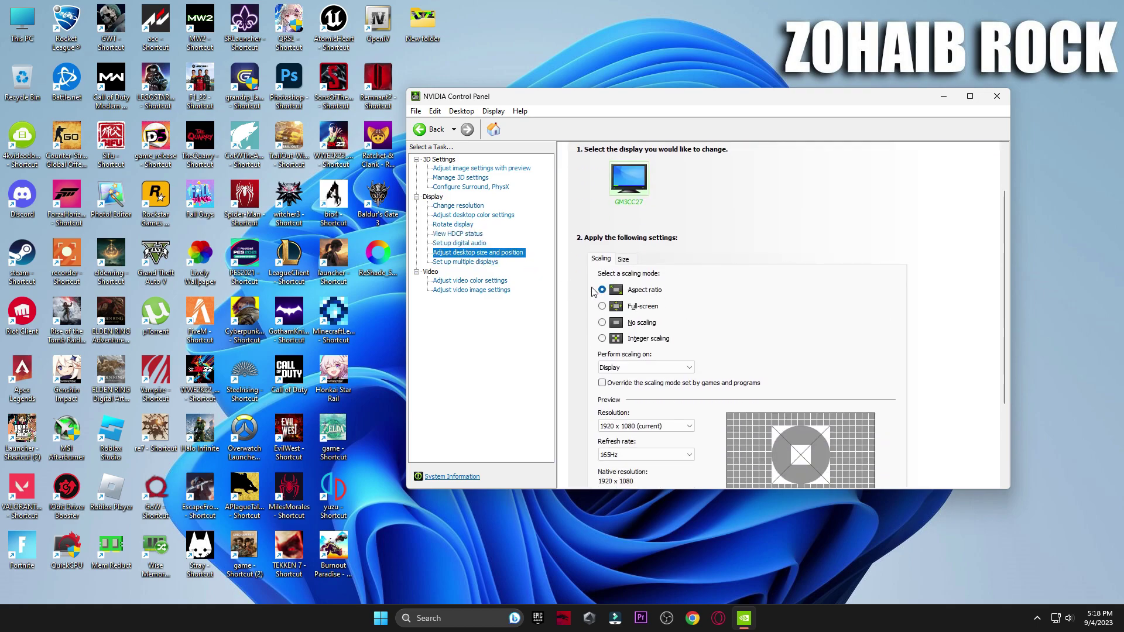
click(456, 262)
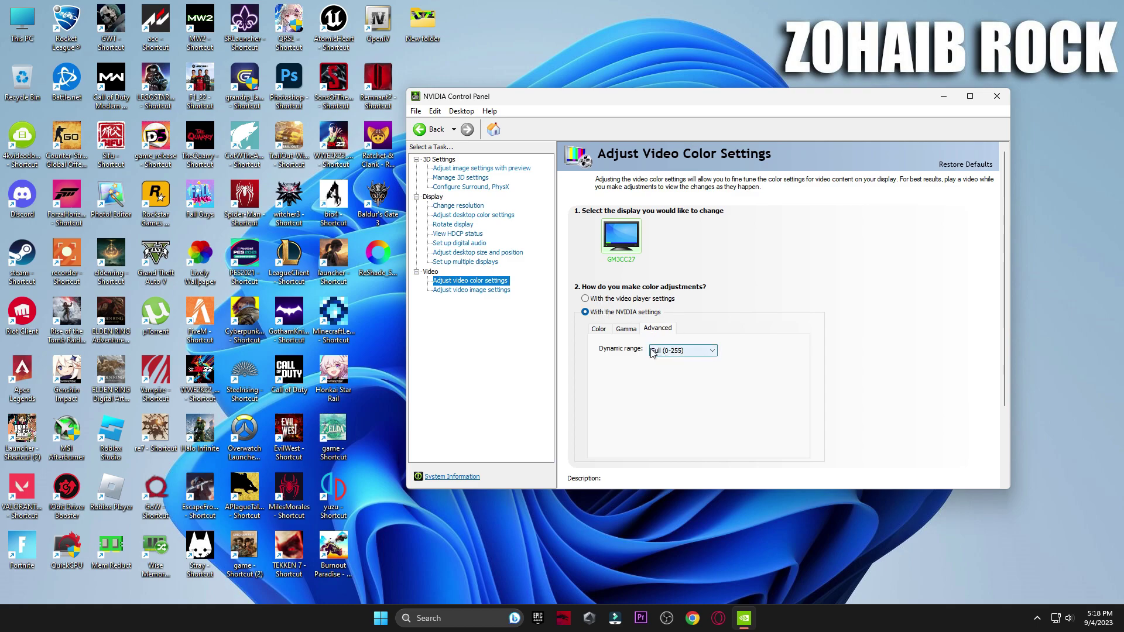
click(468, 290)
click(475, 169)
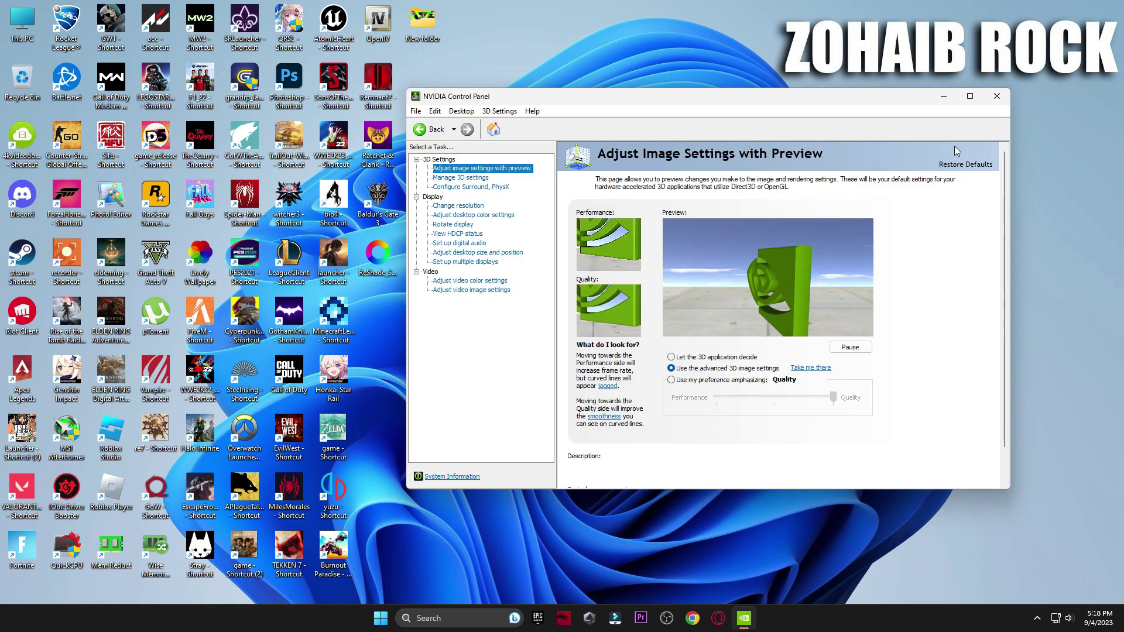
click(997, 96)
Locate the 64bit QuickCpuSetup installer under 4 Power Plan, launch the installed Quick CPU instead, and close the folder.
double_click(556, 154)
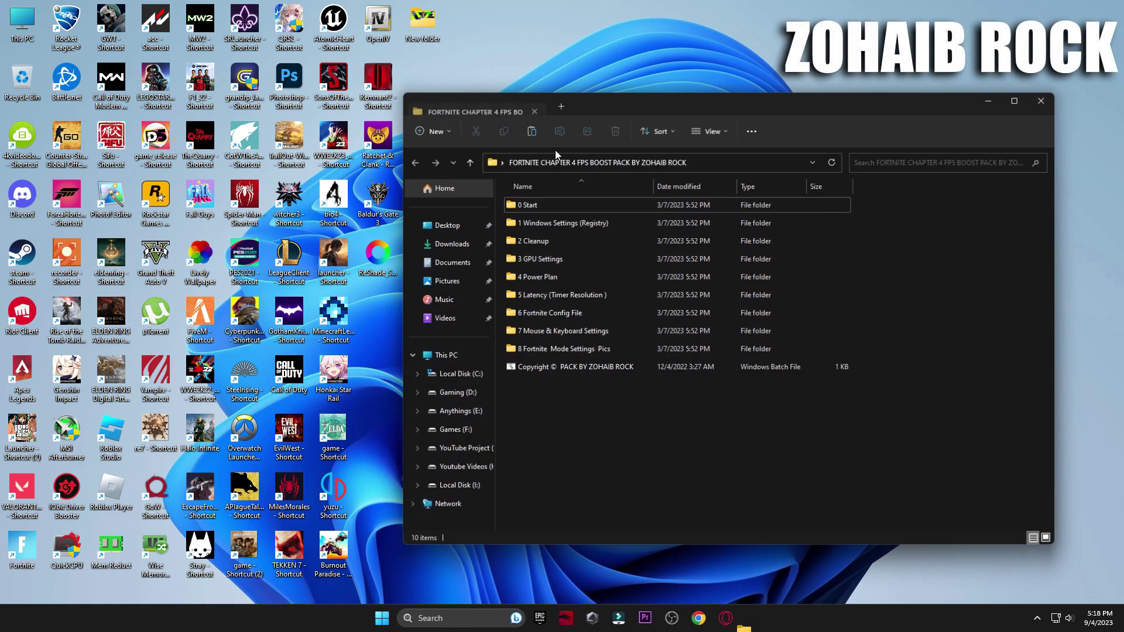
double_click(563, 277)
double_click(549, 212)
double_click(546, 221)
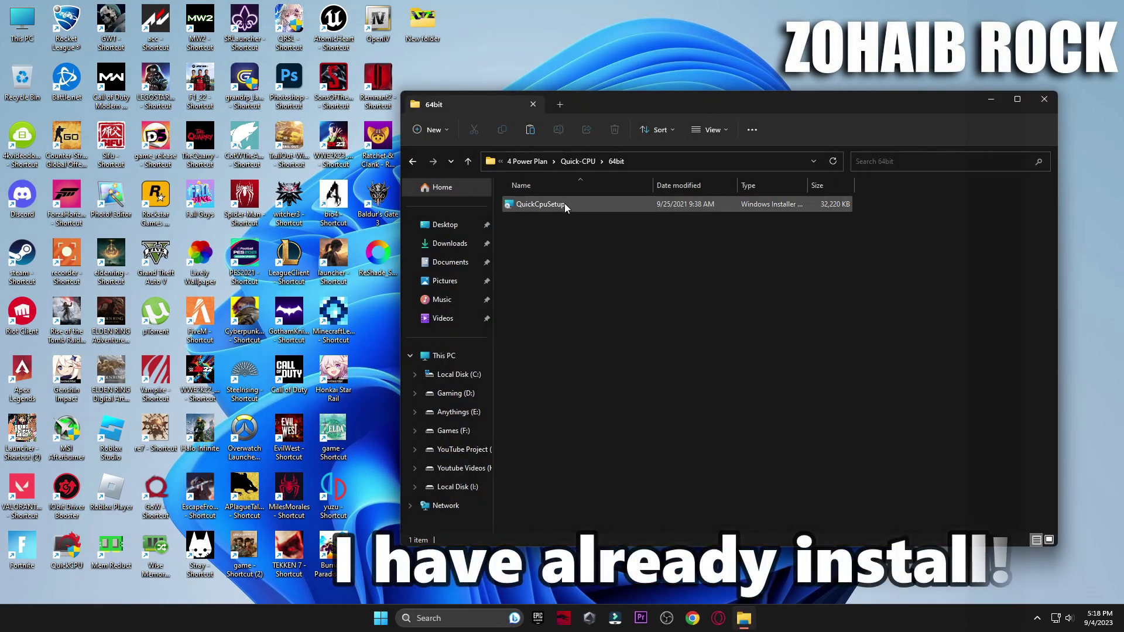
click(67, 552)
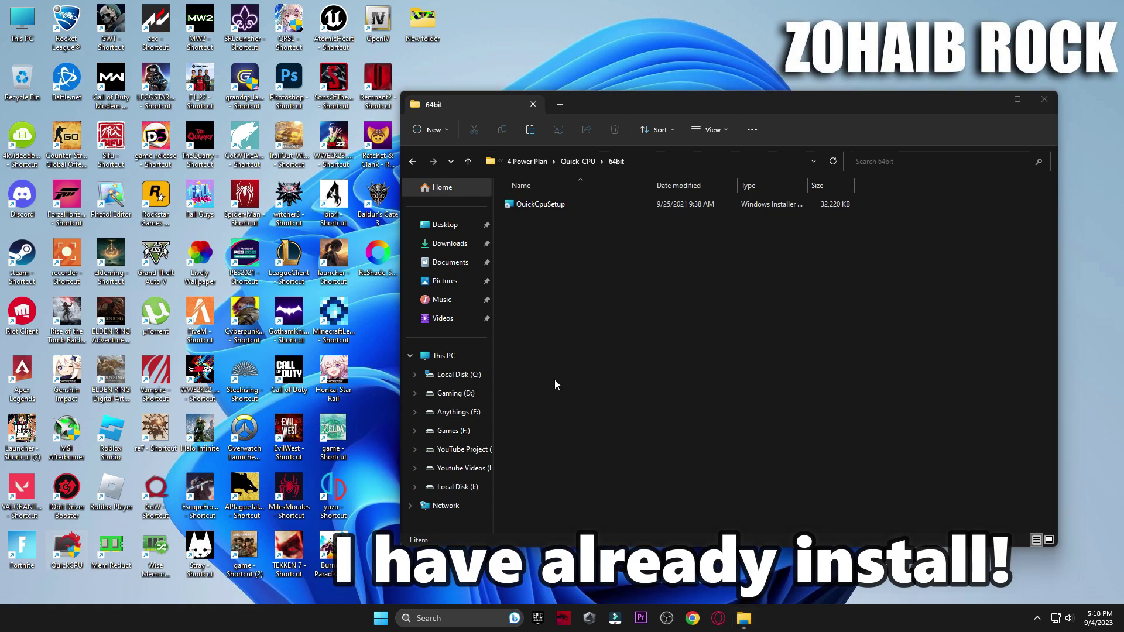
click(1044, 99)
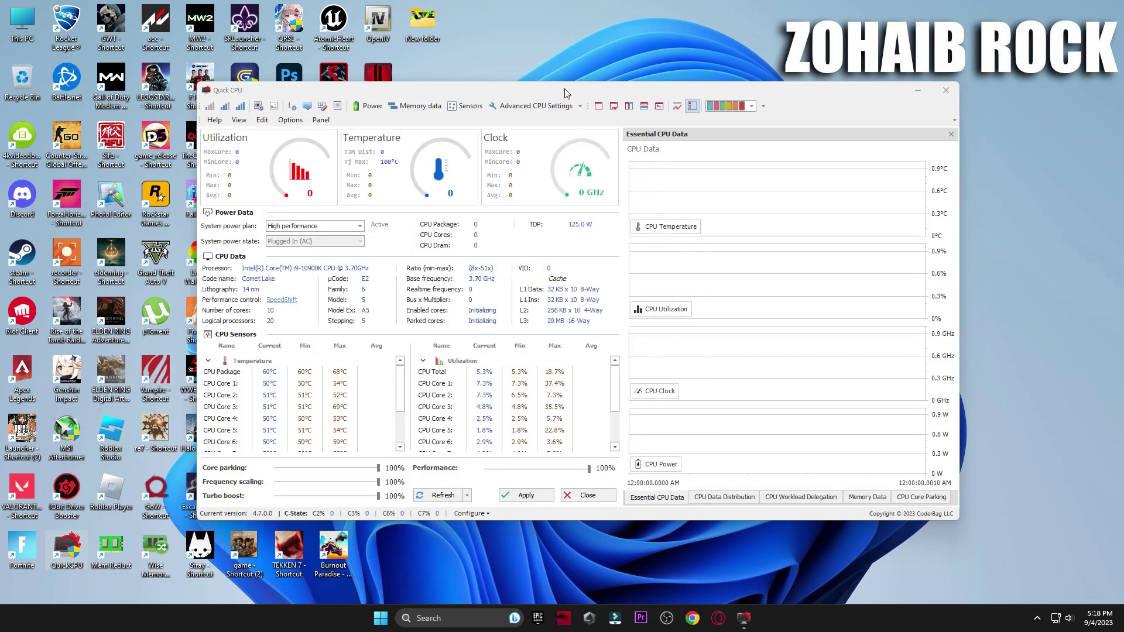
Choose the High performance power plan, set core parking, frequency scaling, turbo boost and performance to 100%, apply and close Quick CPU.
drag(566, 93, 720, 100)
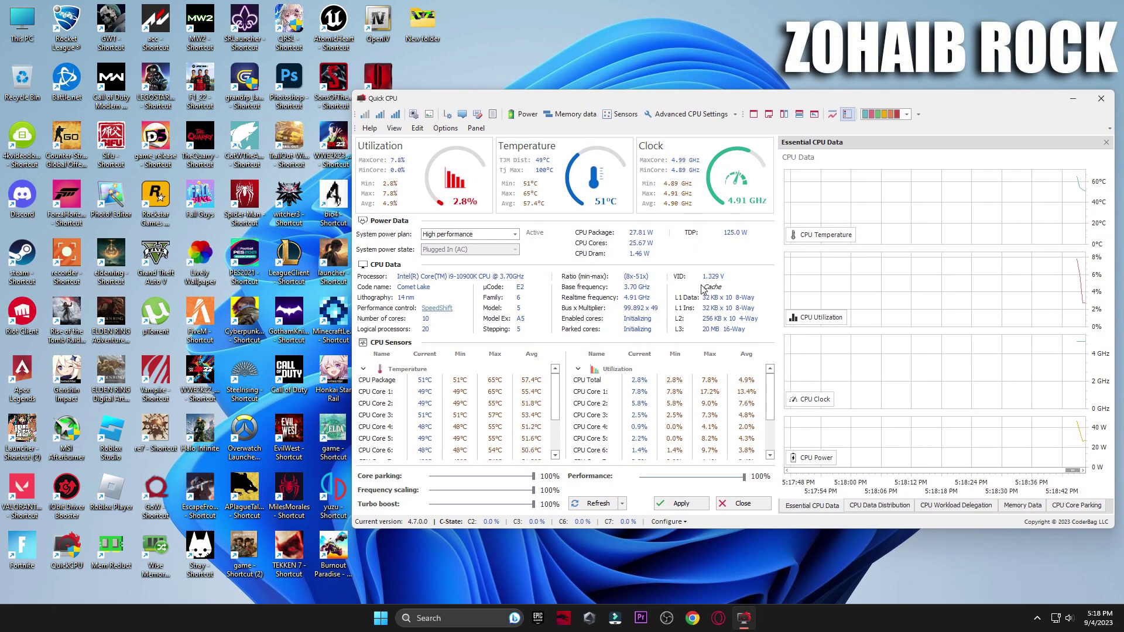
click(514, 234)
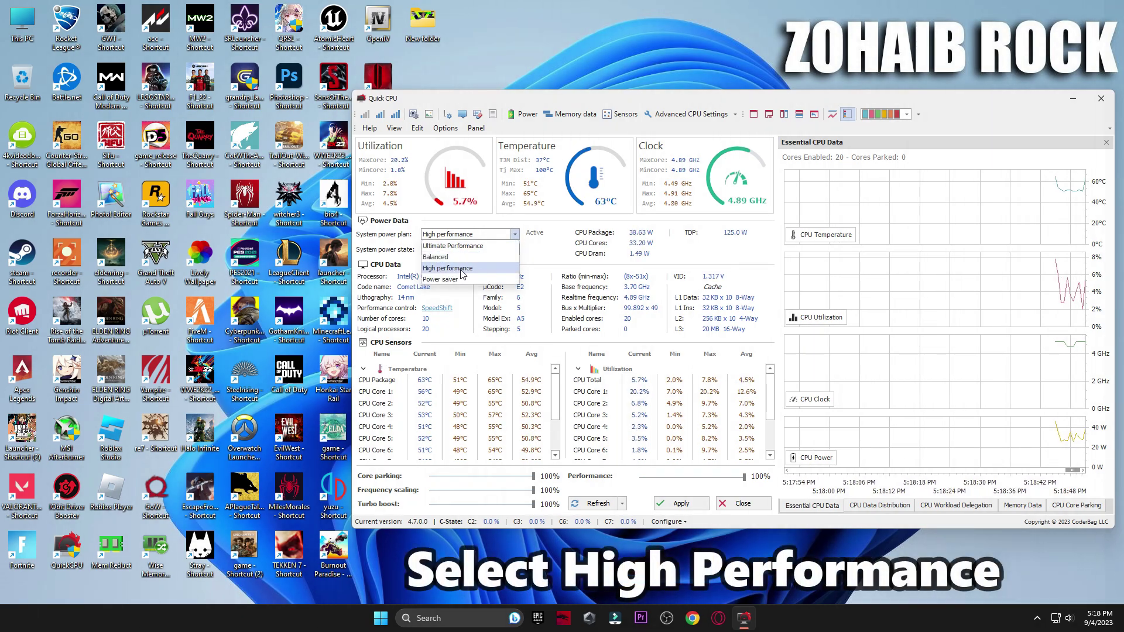
click(460, 268)
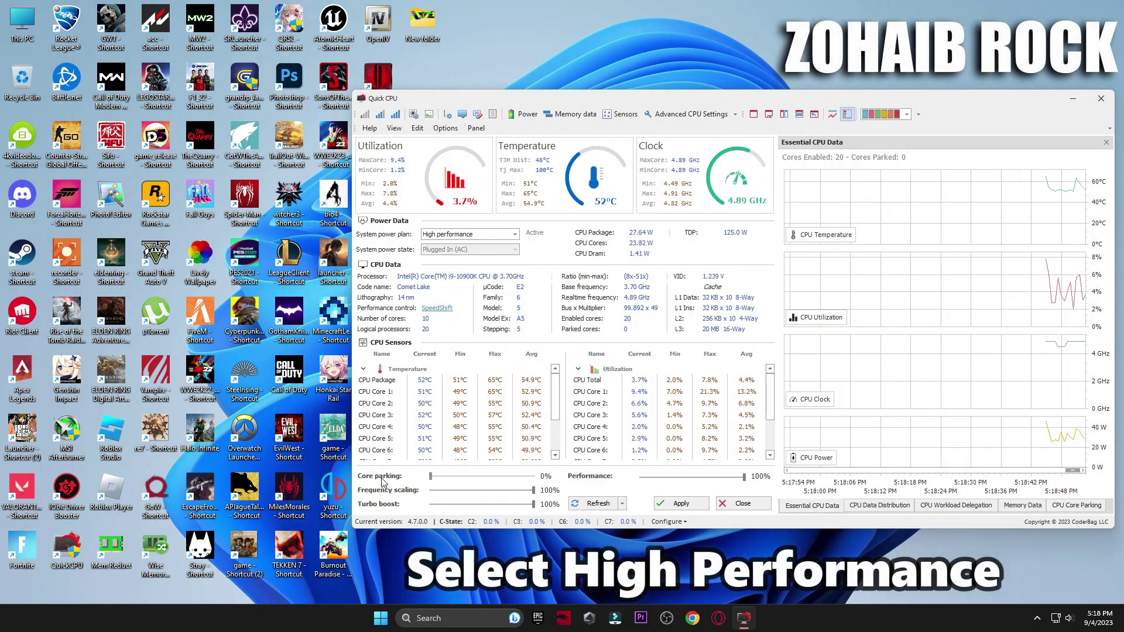
drag(534, 504, 425, 505)
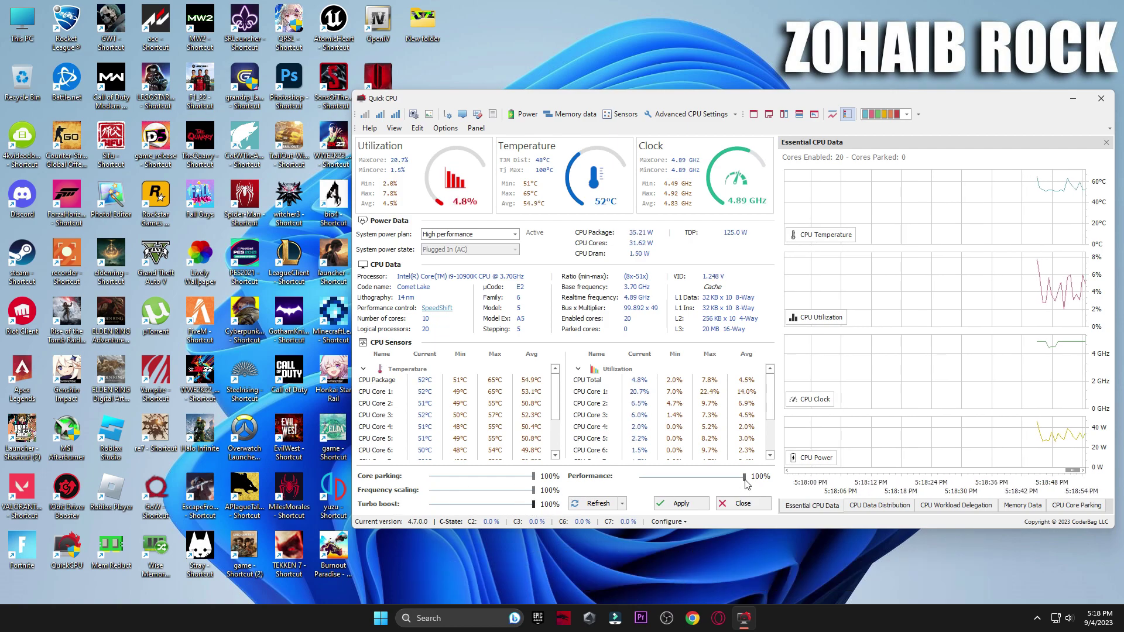
click(681, 503)
click(803, 346)
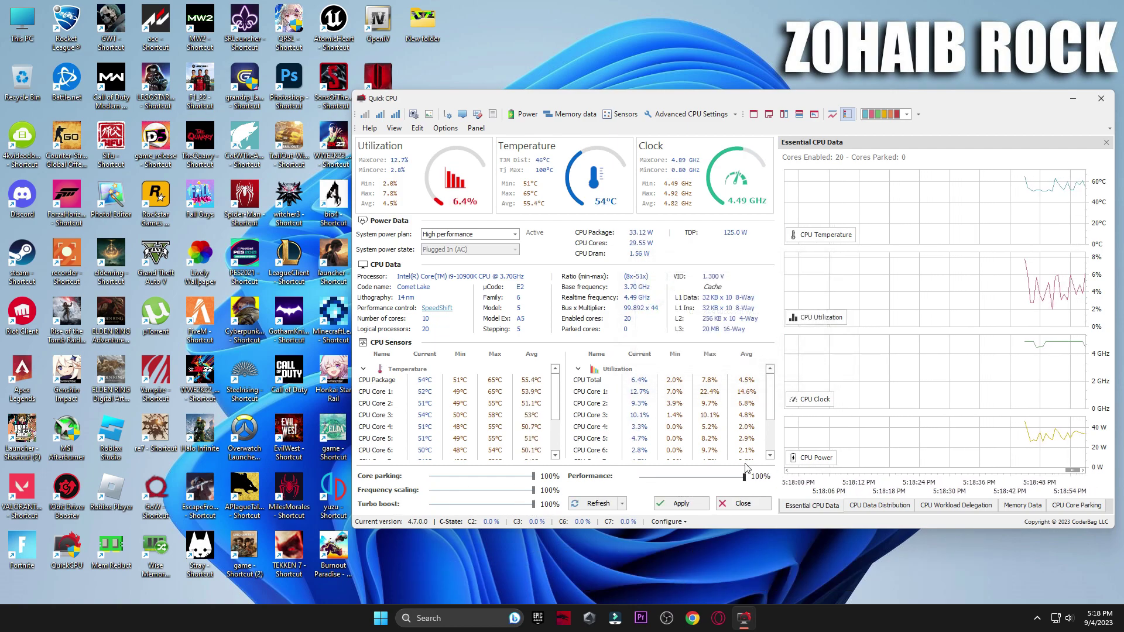
click(741, 504)
Search Windows for "power", check which power plan is active in Power Options, and close the window.
click(457, 618)
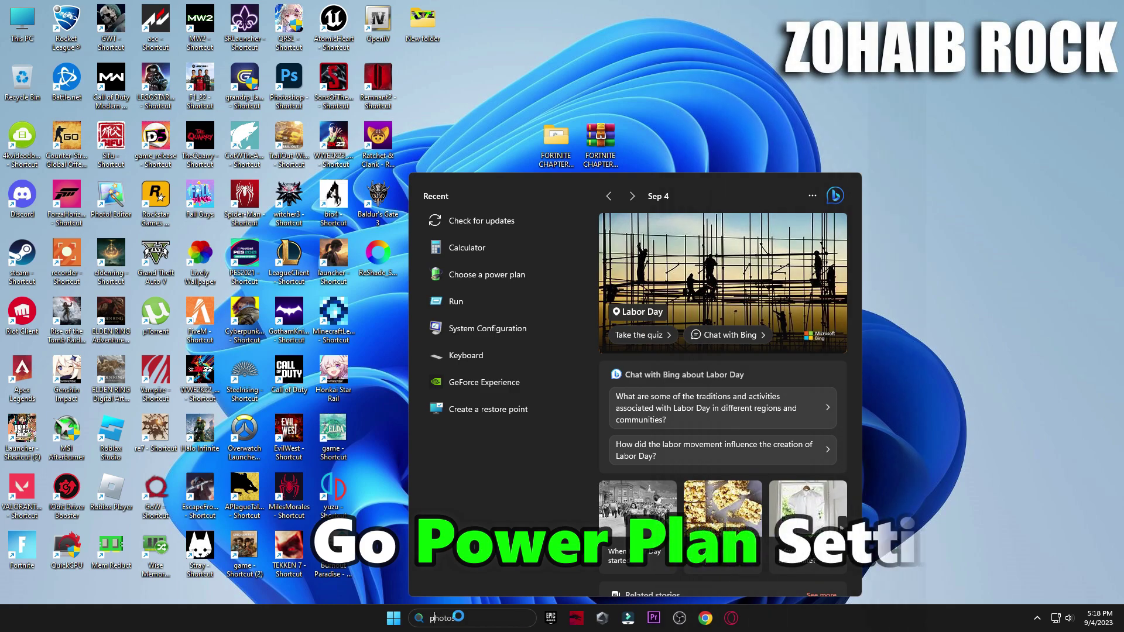
text(power)
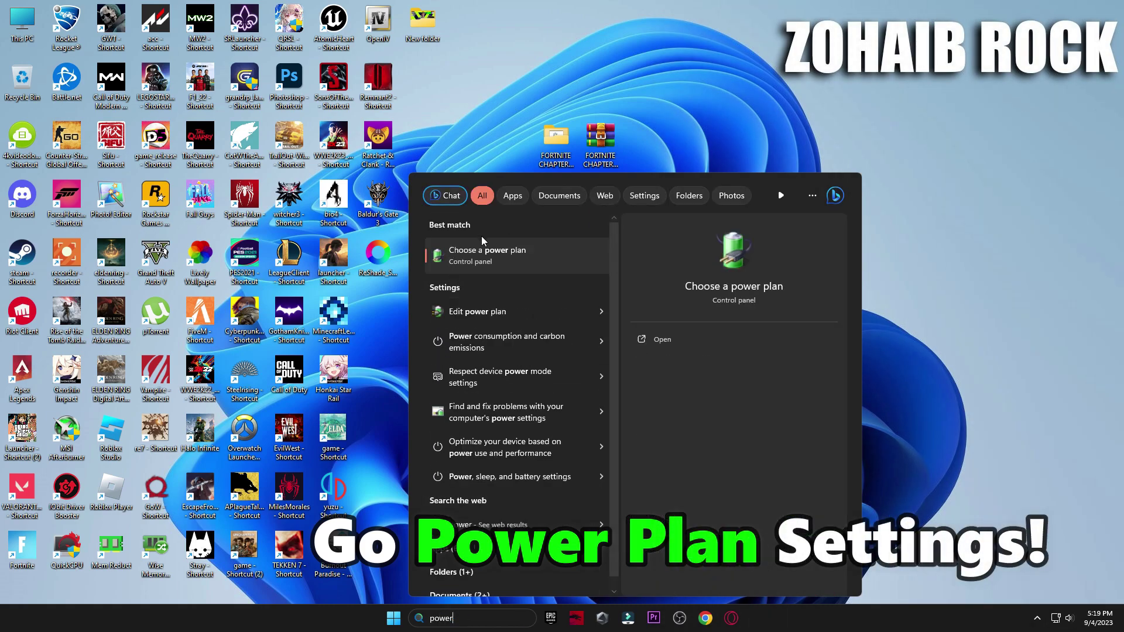
click(518, 256)
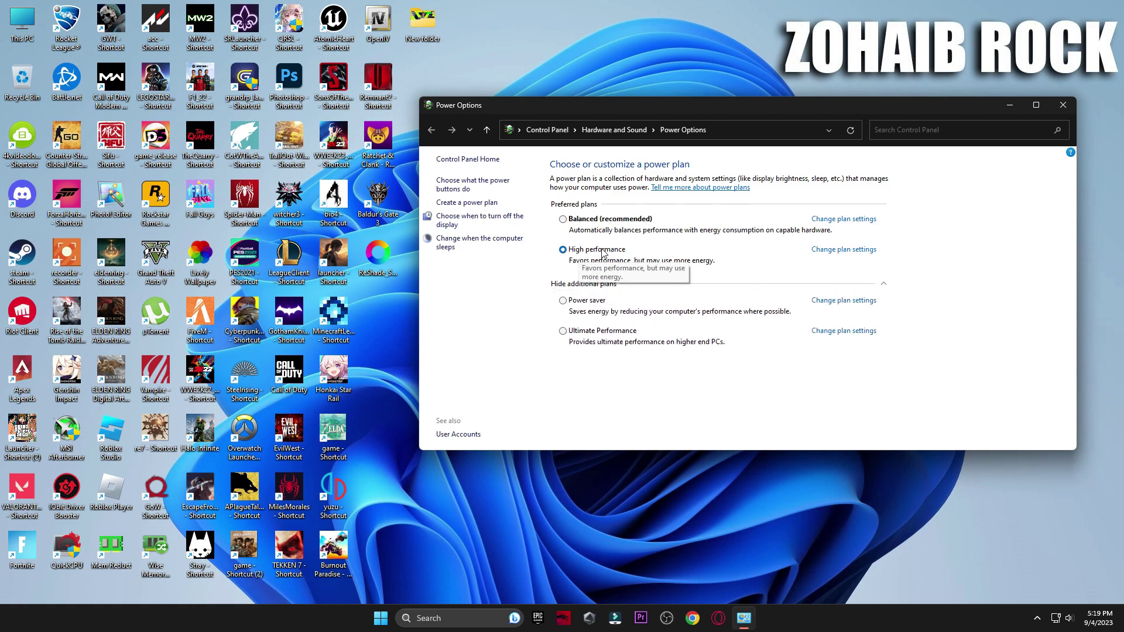
click(884, 287)
click(1062, 106)
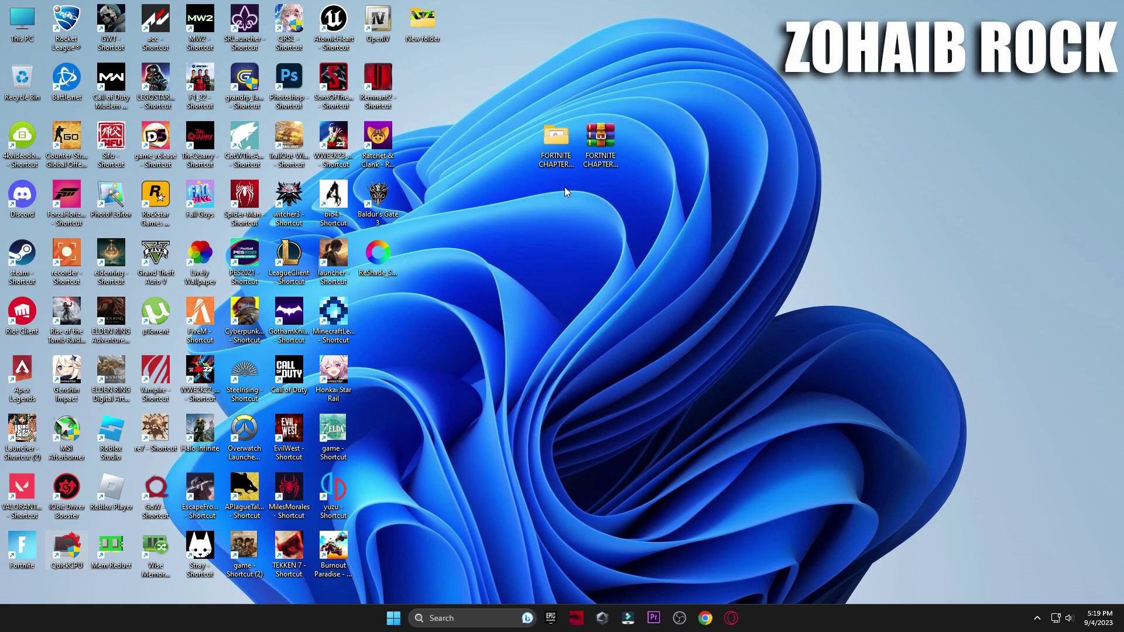
Run Timer Resolution from the boost pack's 5 Latency (Timer Resolution) folder, set it to Maximum and minimize it.
double_click(550, 149)
double_click(542, 295)
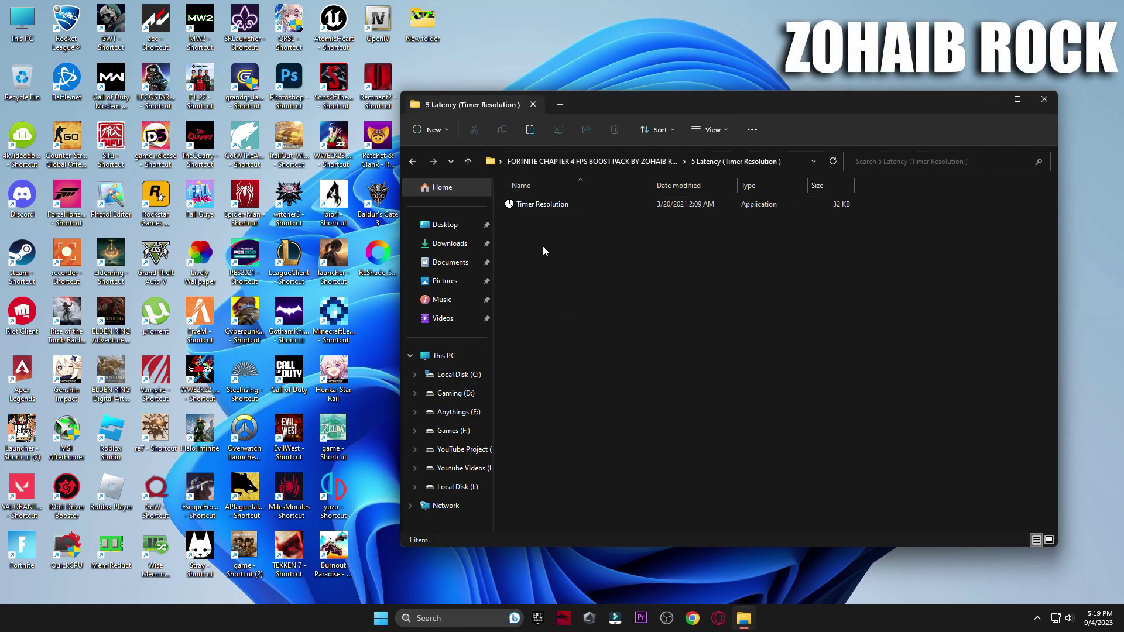
double_click(542, 204)
drag(513, 259, 686, 264)
click(666, 352)
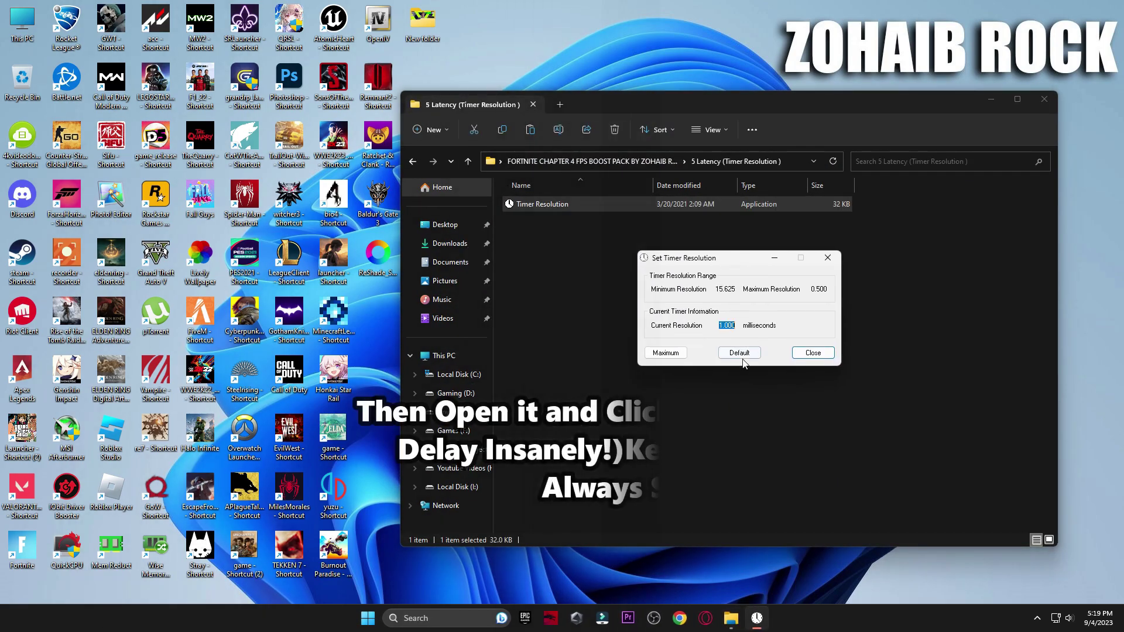
click(662, 354)
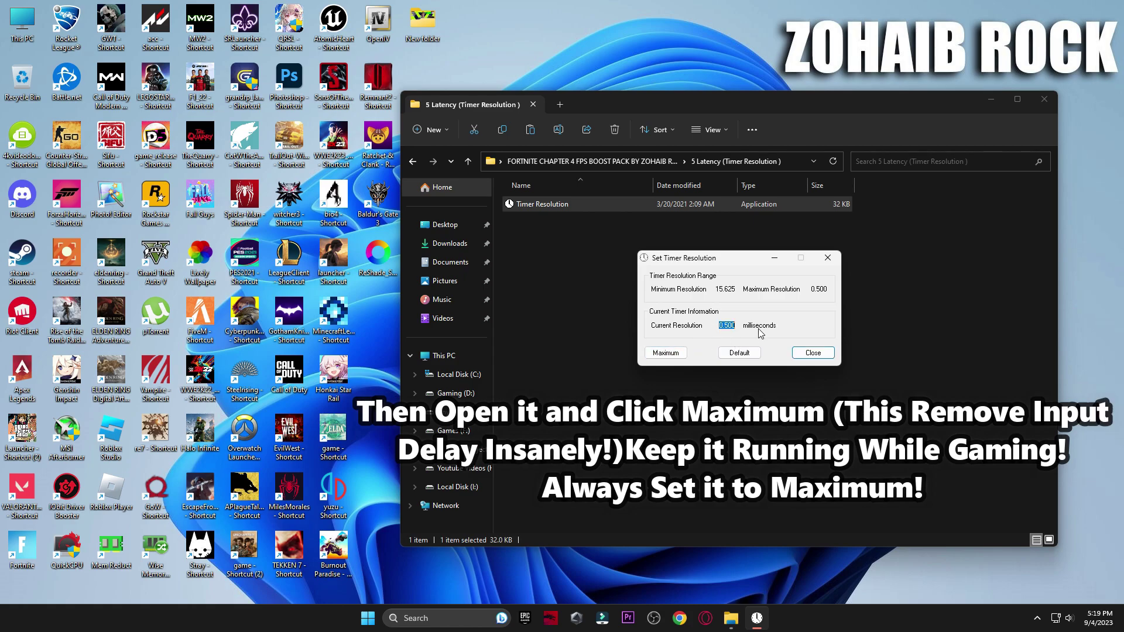
click(774, 258)
Copy the GameUserSettings file from the boost pack's 6 Fortnite Config File folder.
click(412, 161)
click(534, 313)
double_click(534, 313)
right_click(561, 209)
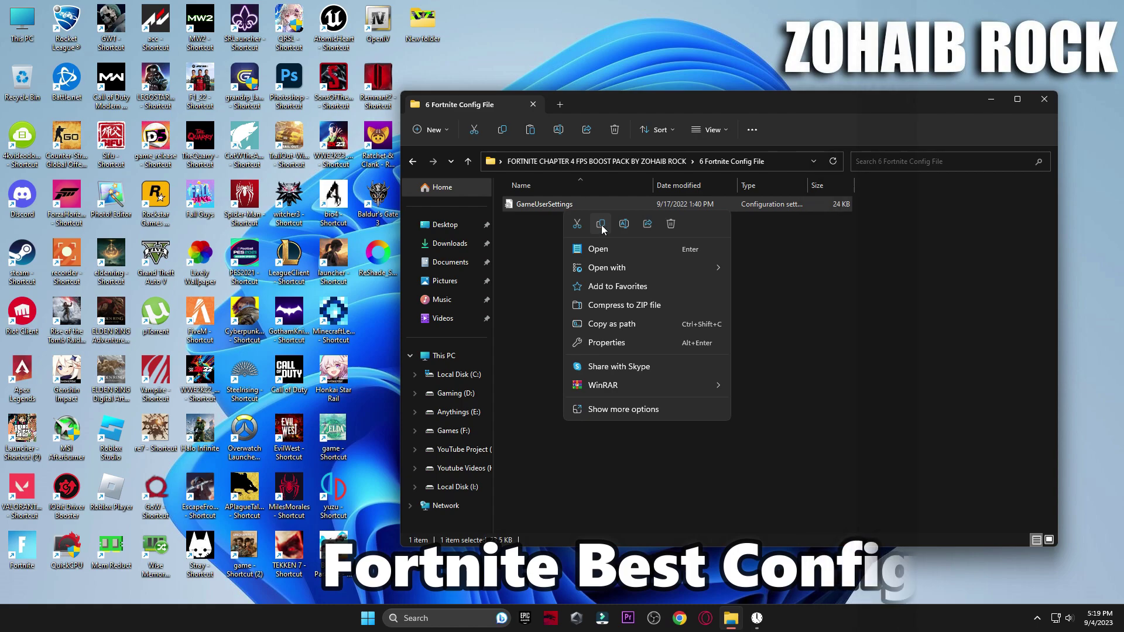
key(Escape)
Open the AppData folder by running "appdata" from the Windows Run dialog.
click(475, 615)
text(run)
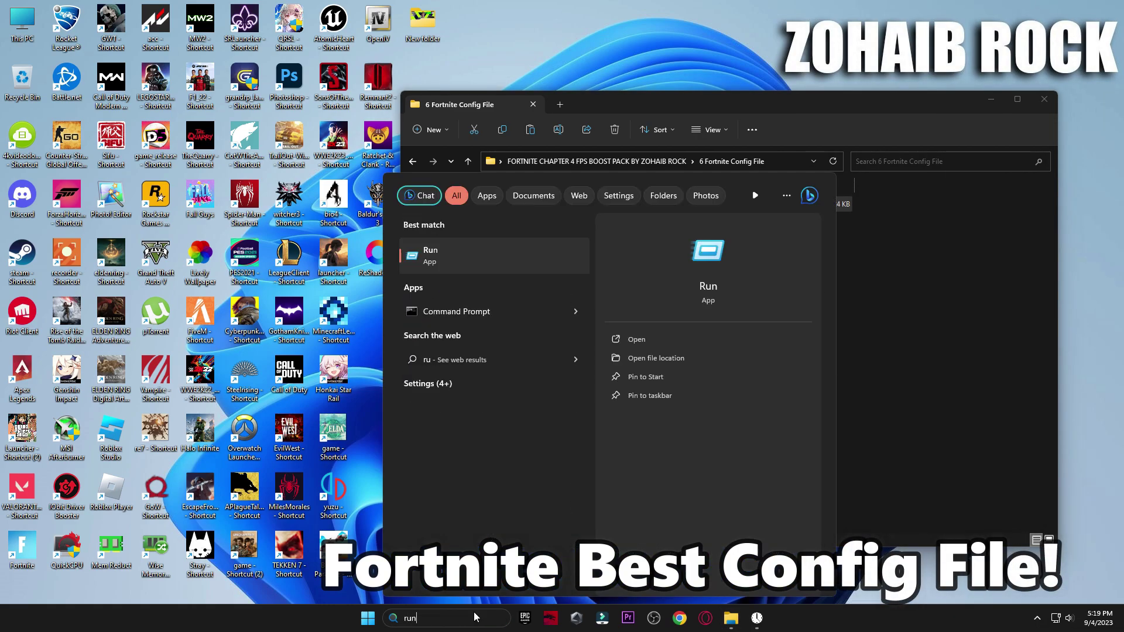
click(522, 265)
drag(172, 484, 790, 238)
text(appdata)
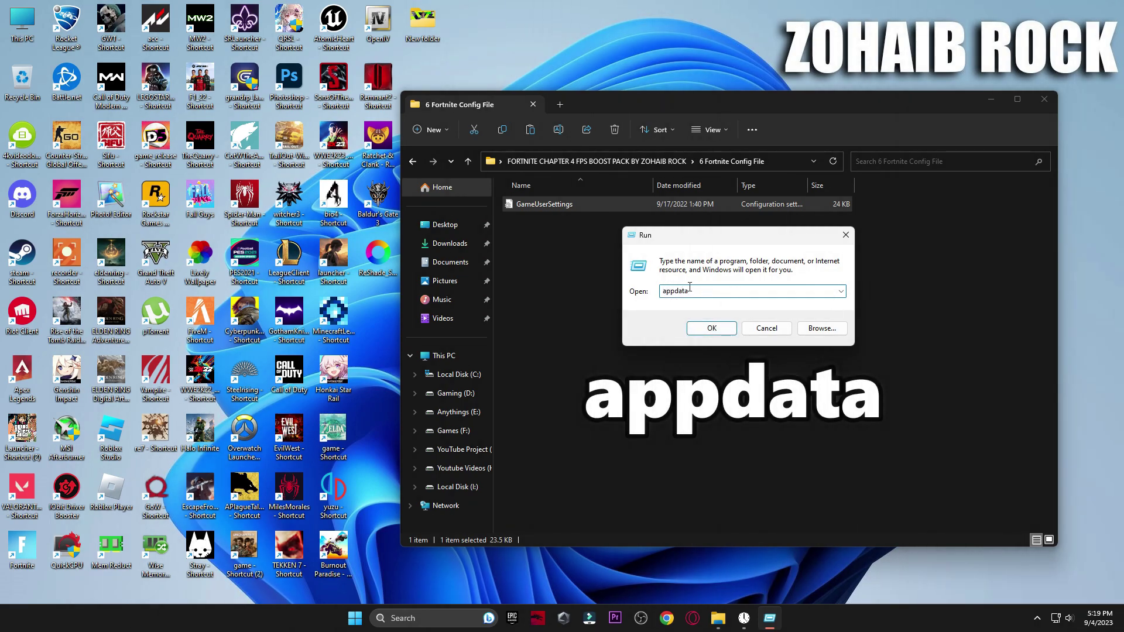
click(702, 329)
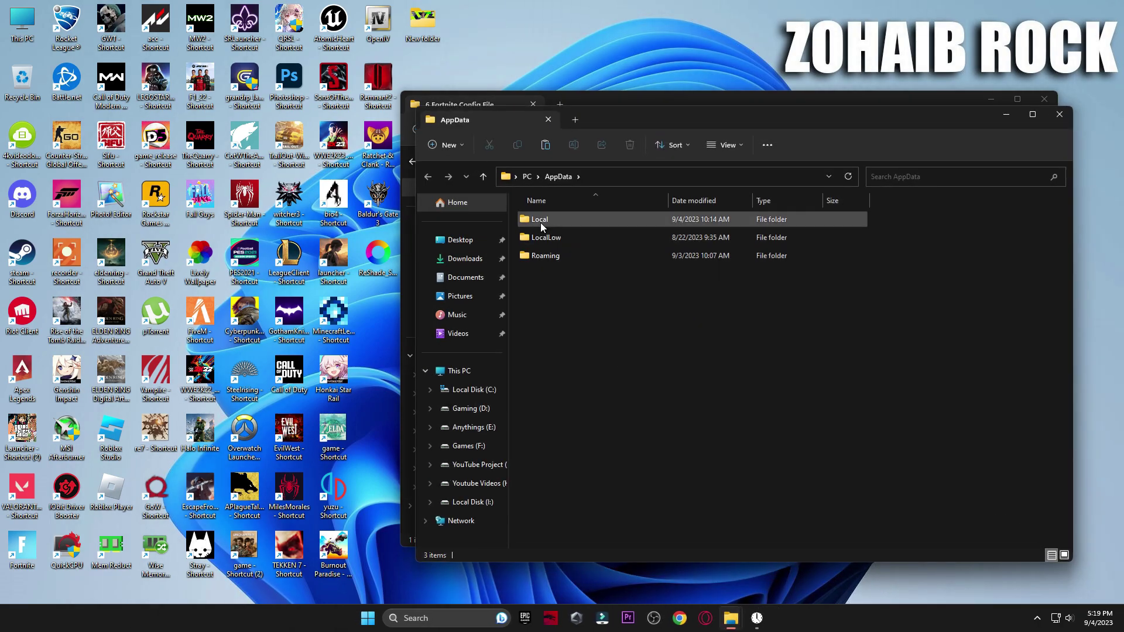
Go to the WindowsClient folder under Local, FortniteGame, Saved, Config.
double_click(530, 227)
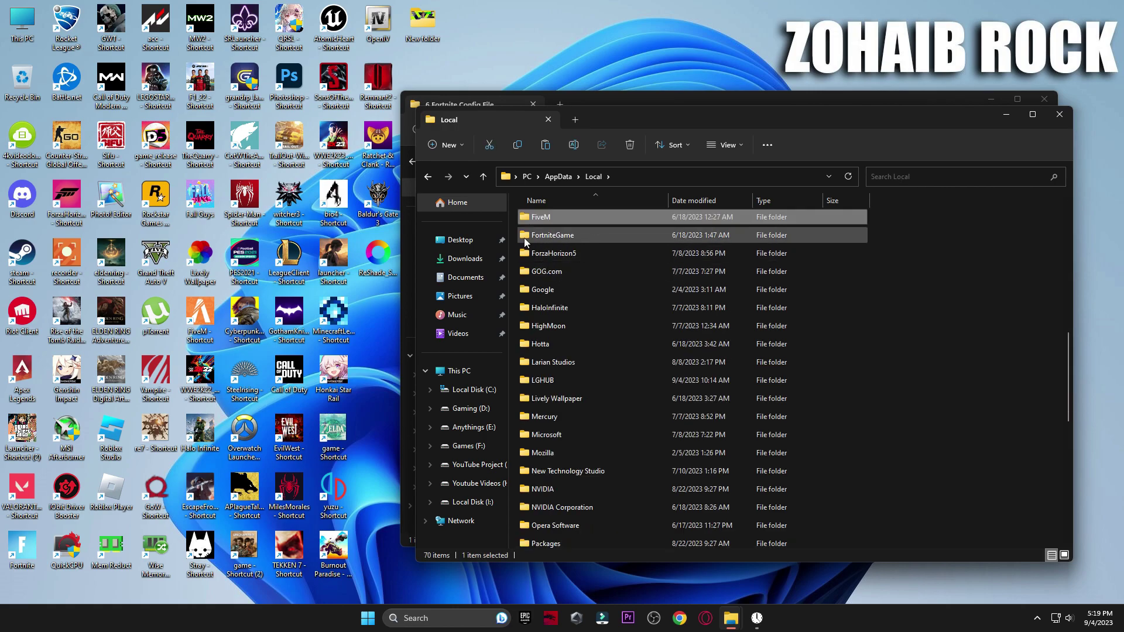
double_click(554, 234)
double_click(553, 220)
double_click(543, 236)
double_click(549, 237)
Rename the existing GameUserSettings file in WindowsClient as GameUserSettings1.
right_click(591, 220)
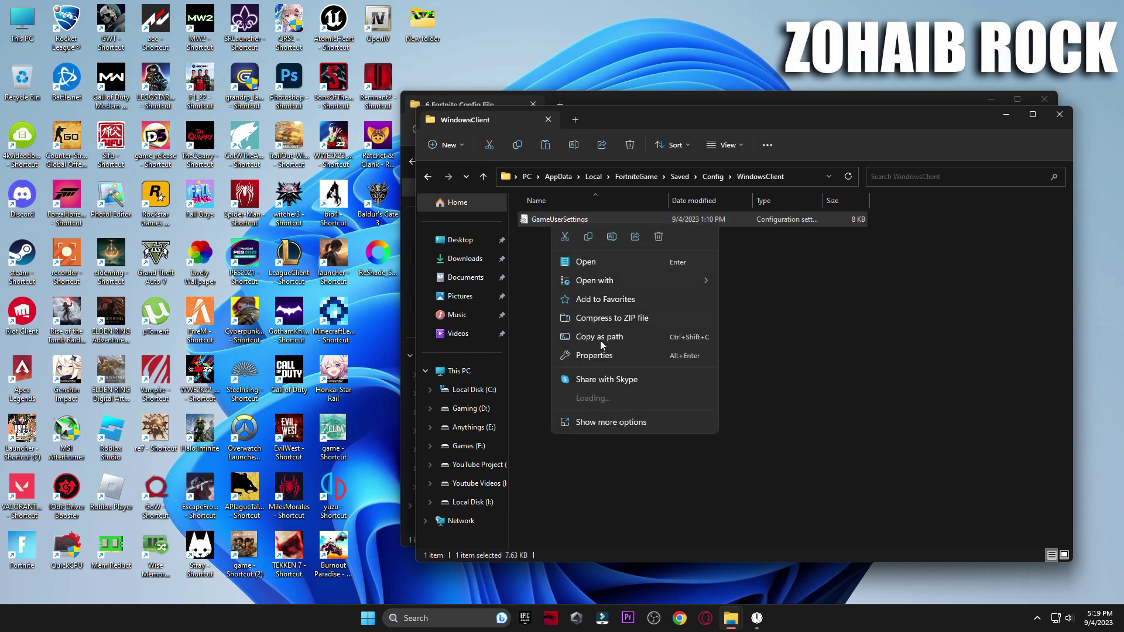
click(606, 424)
click(643, 403)
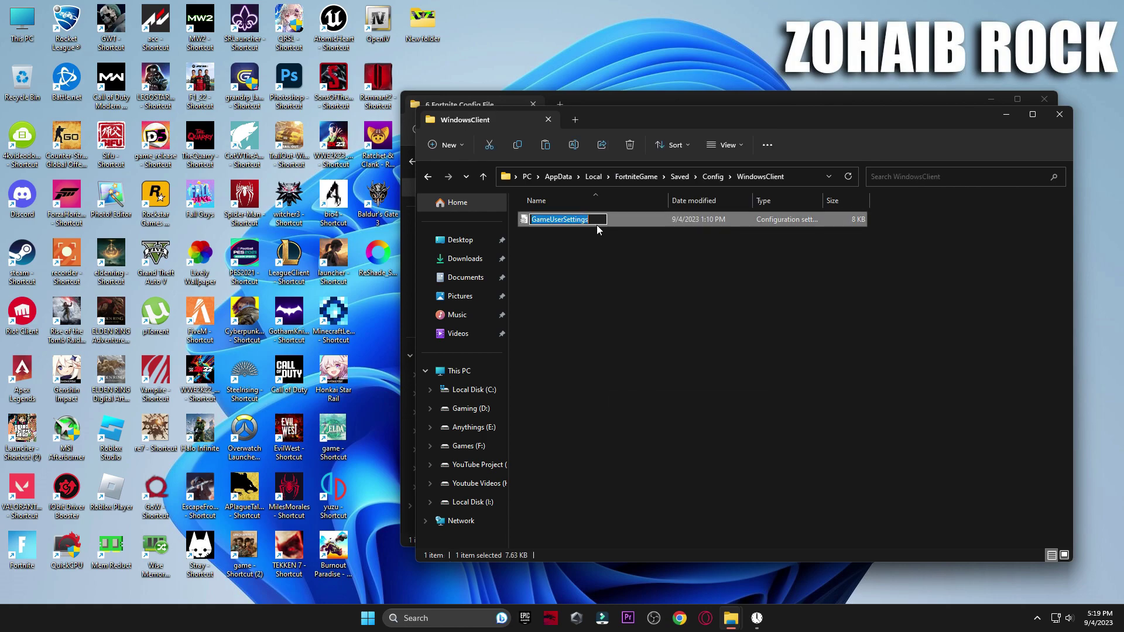
click(597, 223)
text(1)
click(588, 296)
Paste the boost pack's GameUserSettings file into the WindowsClient folder and close that window.
right_click(589, 286)
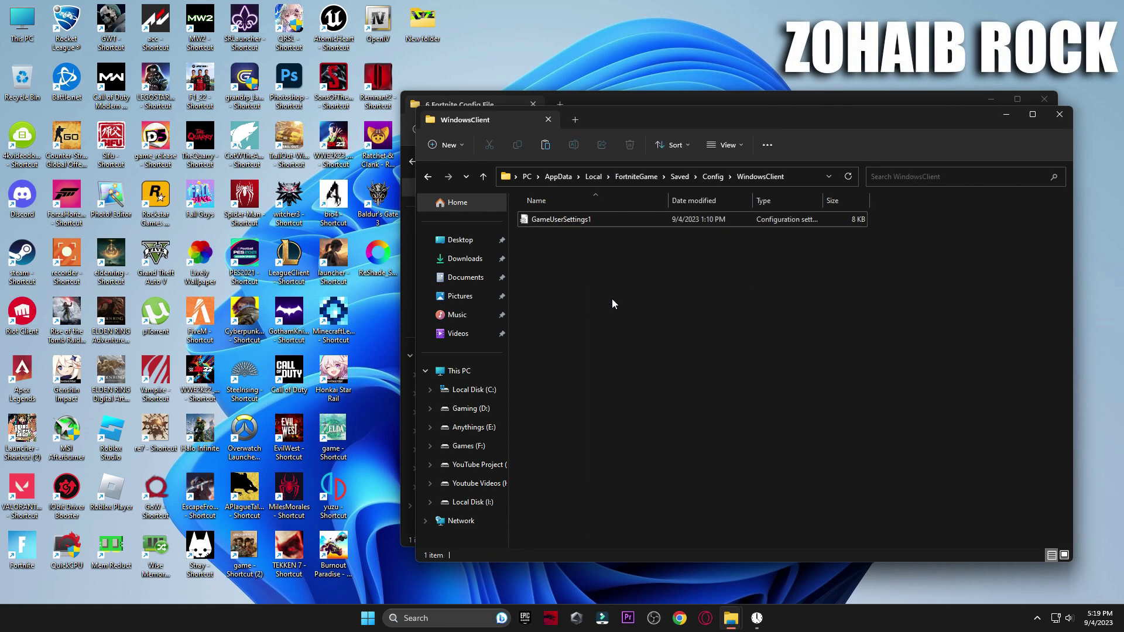
click(610, 297)
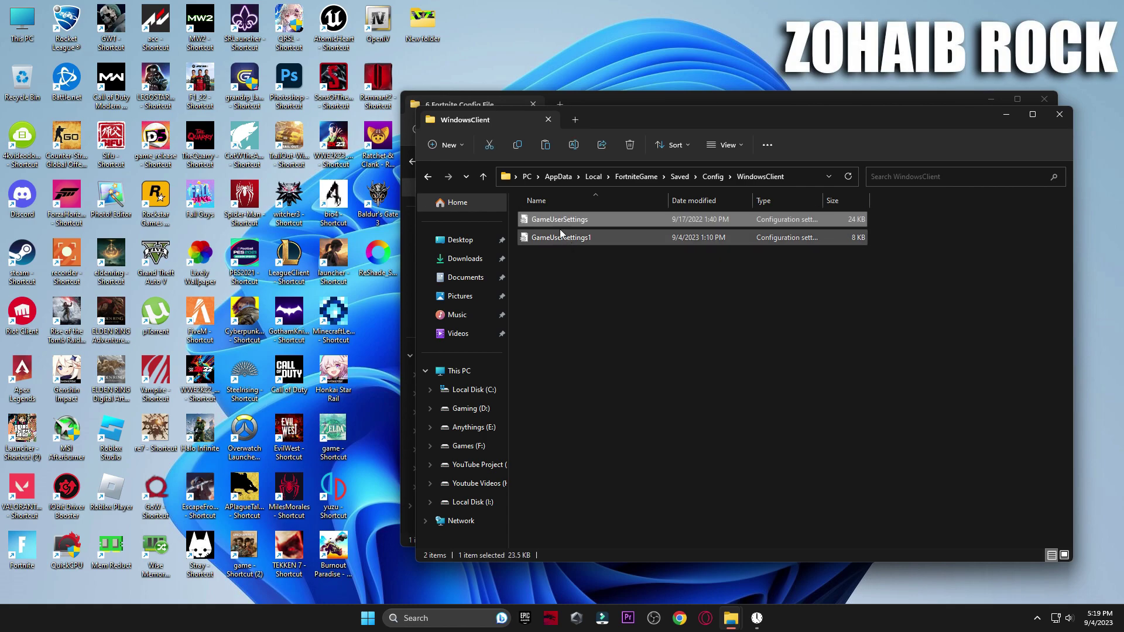
click(1062, 110)
Open the mouse properties with the M1 Mouse Acceleration shortcut in the 7 Mouse & Keyboard Settings folder.
click(415, 161)
double_click(567, 336)
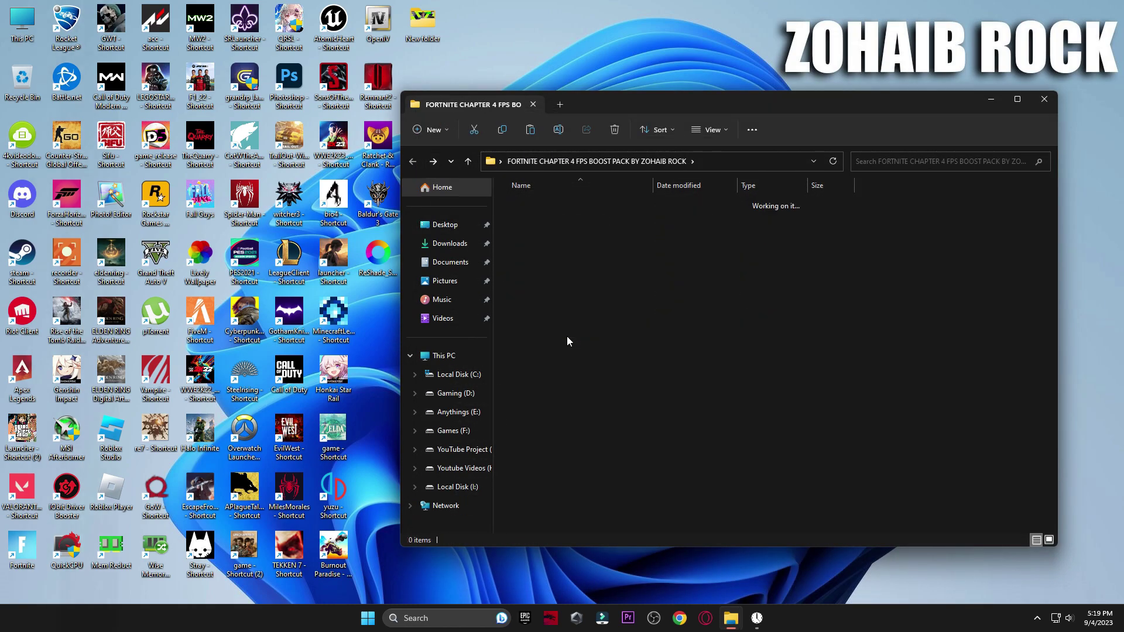
double_click(617, 223)
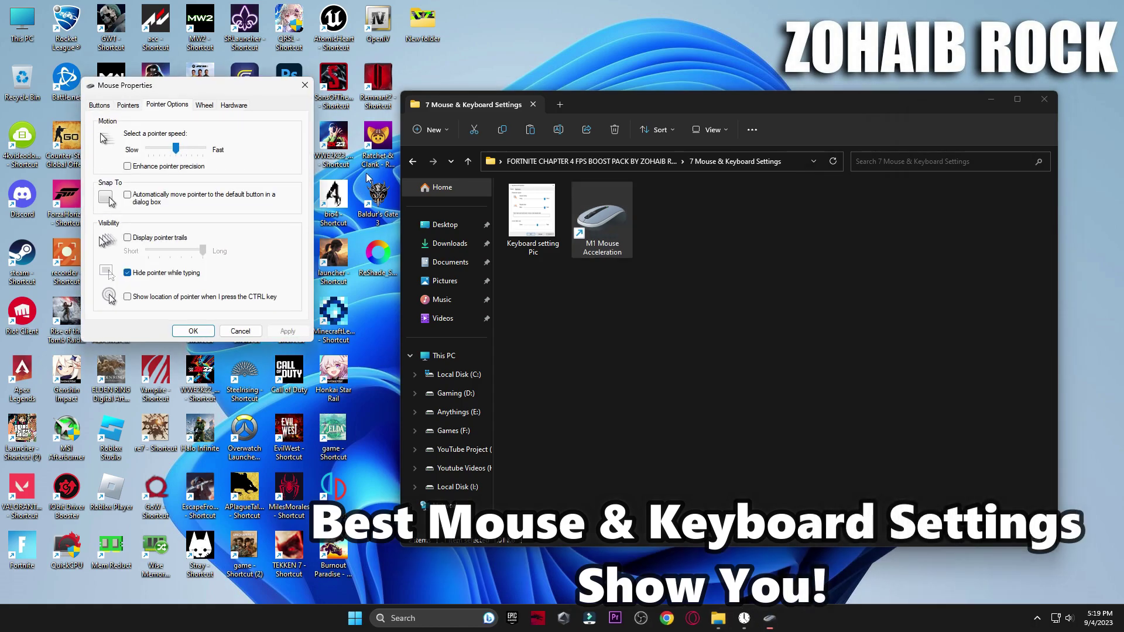
Keep Enhance pointer precision off, check the mouse pointer and button settings, and apply the mouse properties.
drag(244, 90, 865, 166)
click(785, 240)
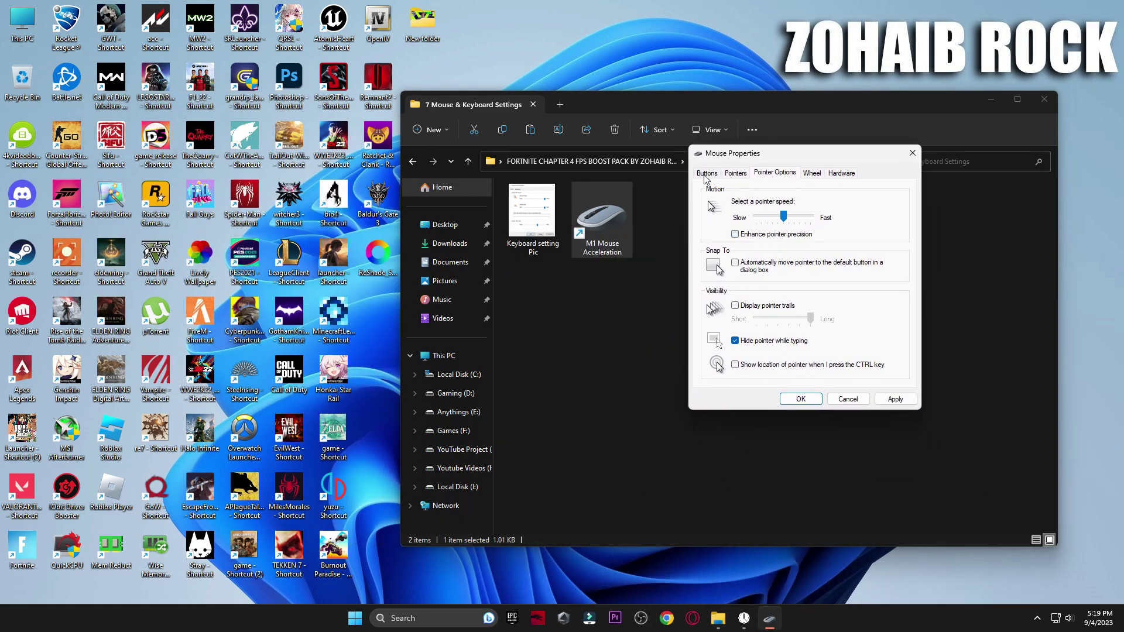
key(ctrl+shift+Tab)
key(ctrl+shift+Tab)
click(800, 398)
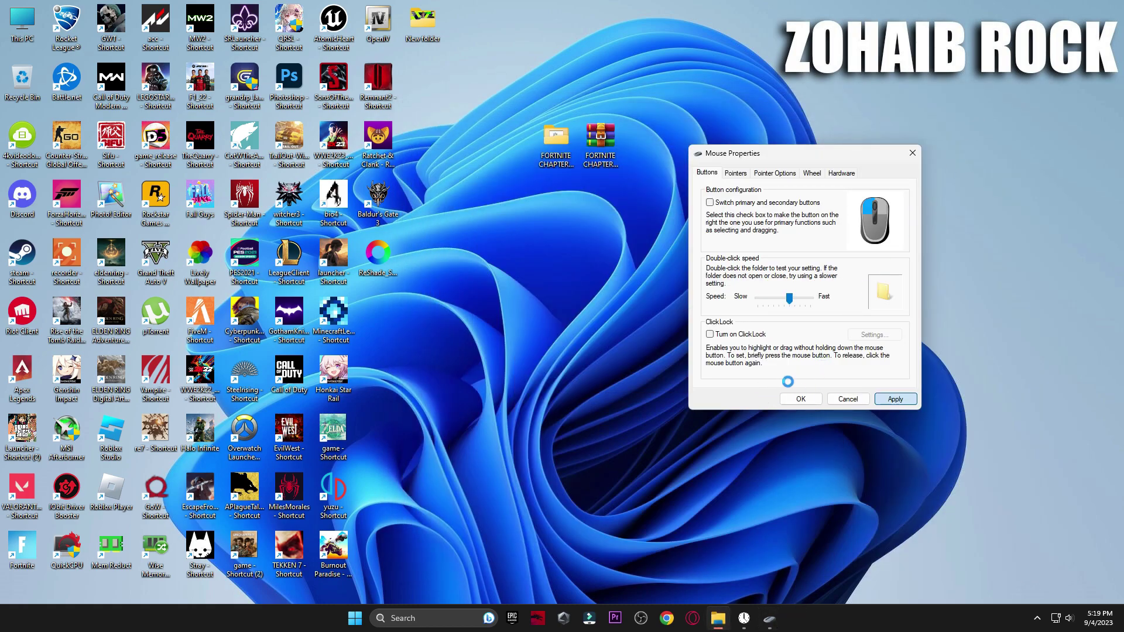
Compare Windows Keyboard Properties with the reference image Keyboard setting Pic, and close both.
click(722, 619)
double_click(532, 217)
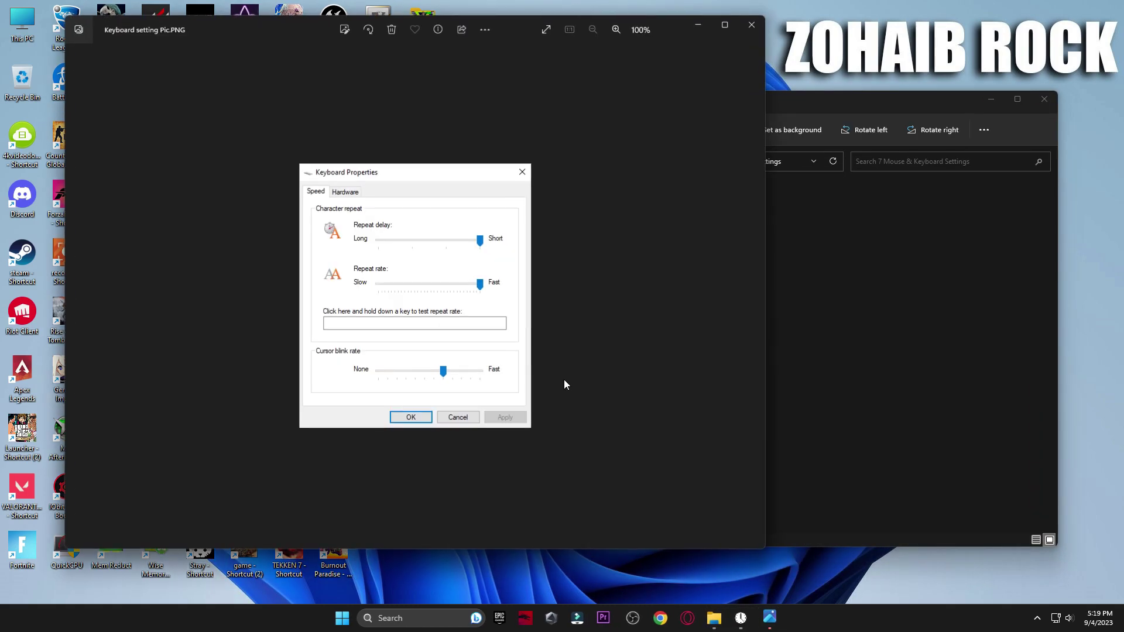
click(442, 620)
text(keyboard)
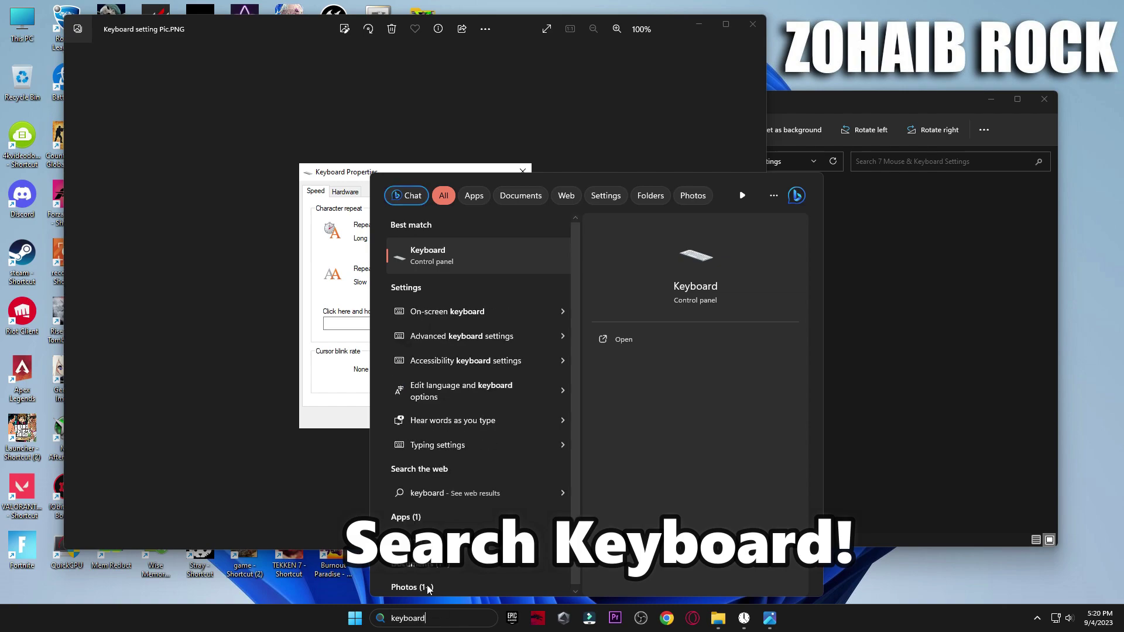
click(465, 261)
drag(262, 101, 711, 174)
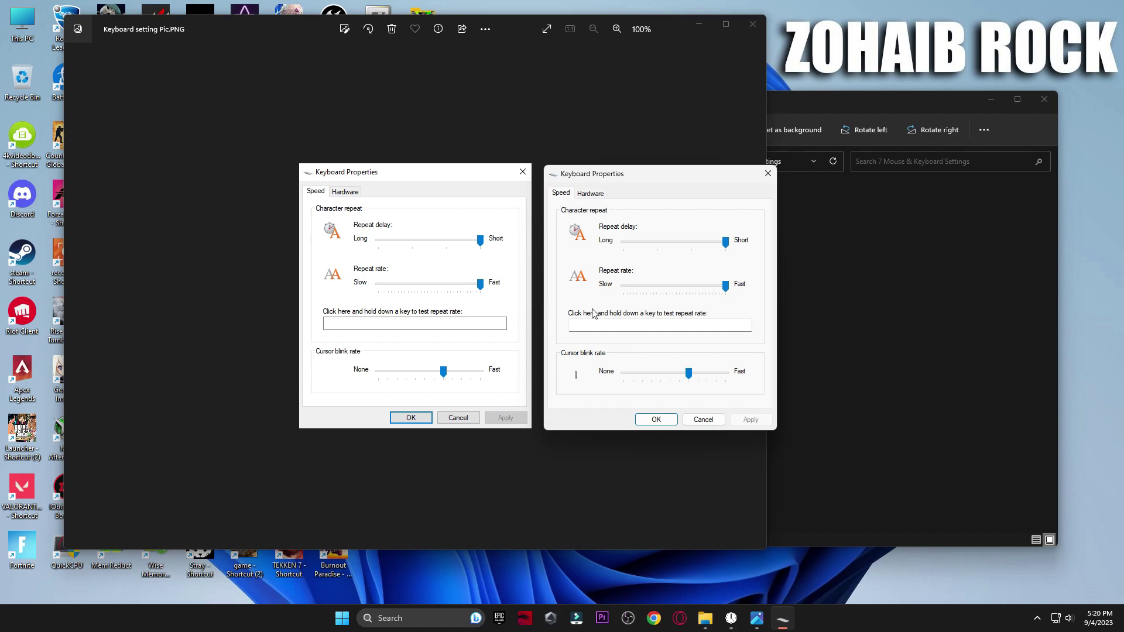
click(751, 29)
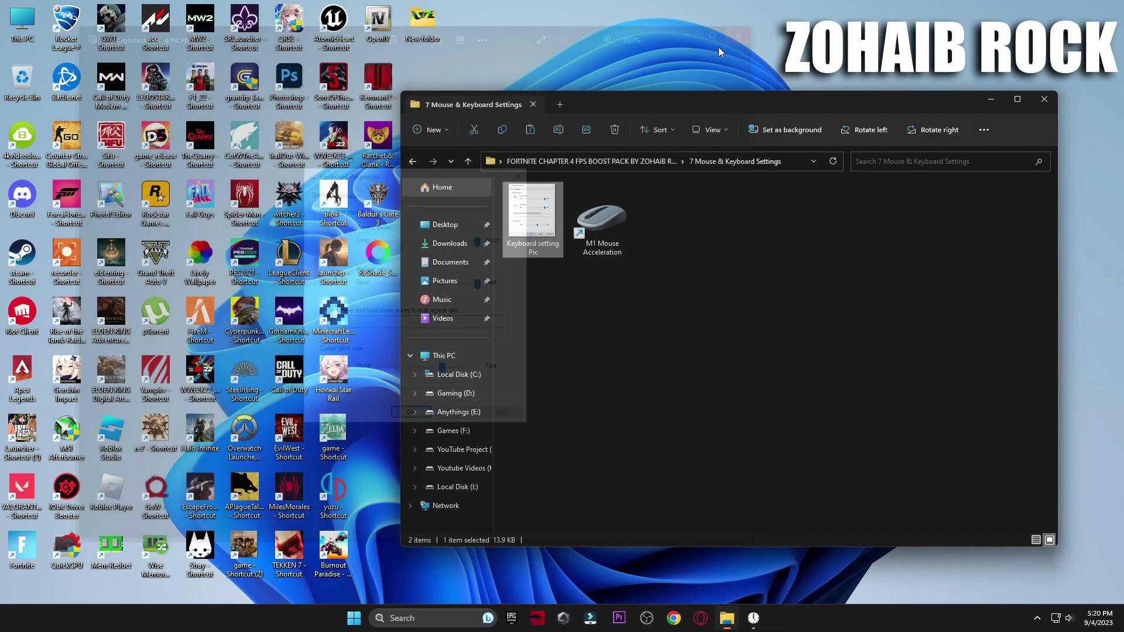
View both Directx 11 Mode pictures of Fortnite video settings in the 8 Fortnite Mode Settings Pics folder and close the viewer.
click(591, 161)
click(588, 353)
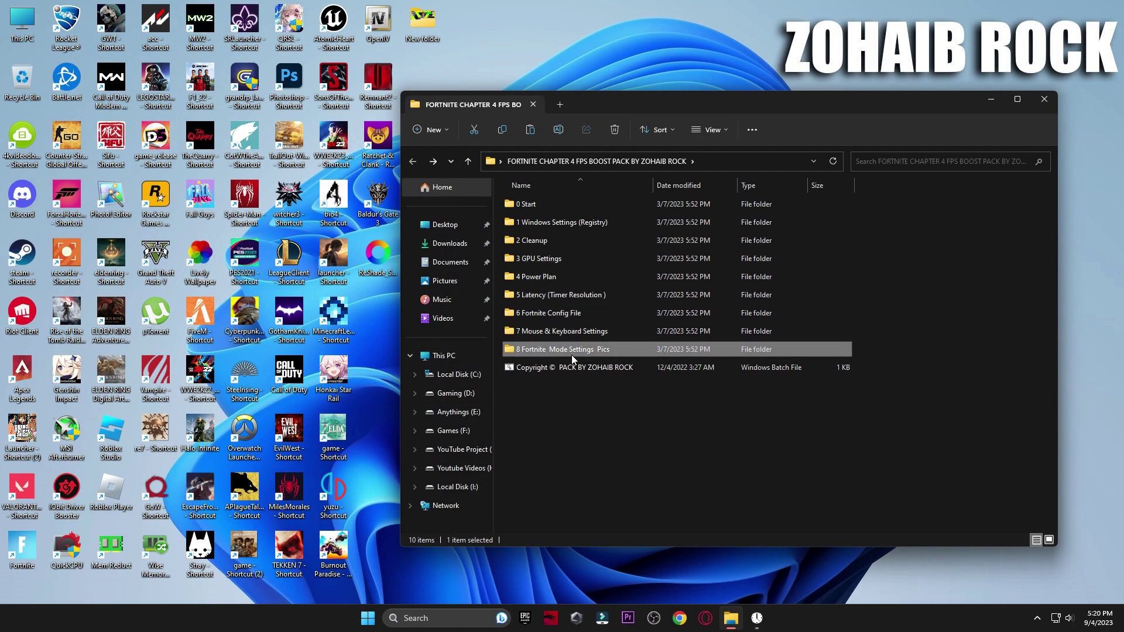
double_click(581, 350)
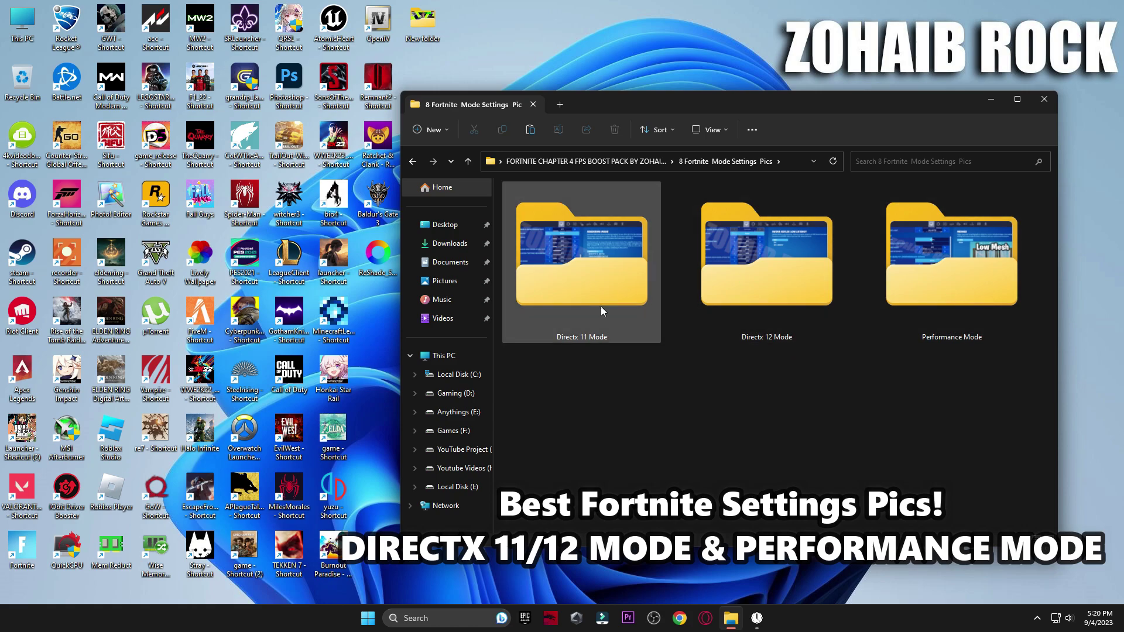
double_click(583, 279)
double_click(529, 246)
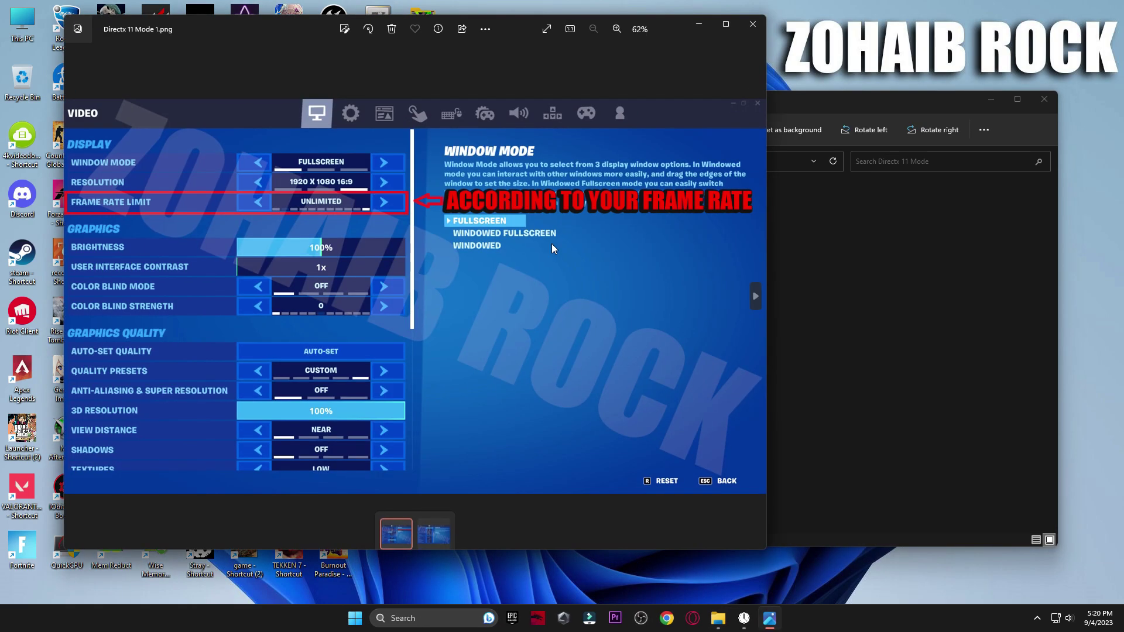
key(Right)
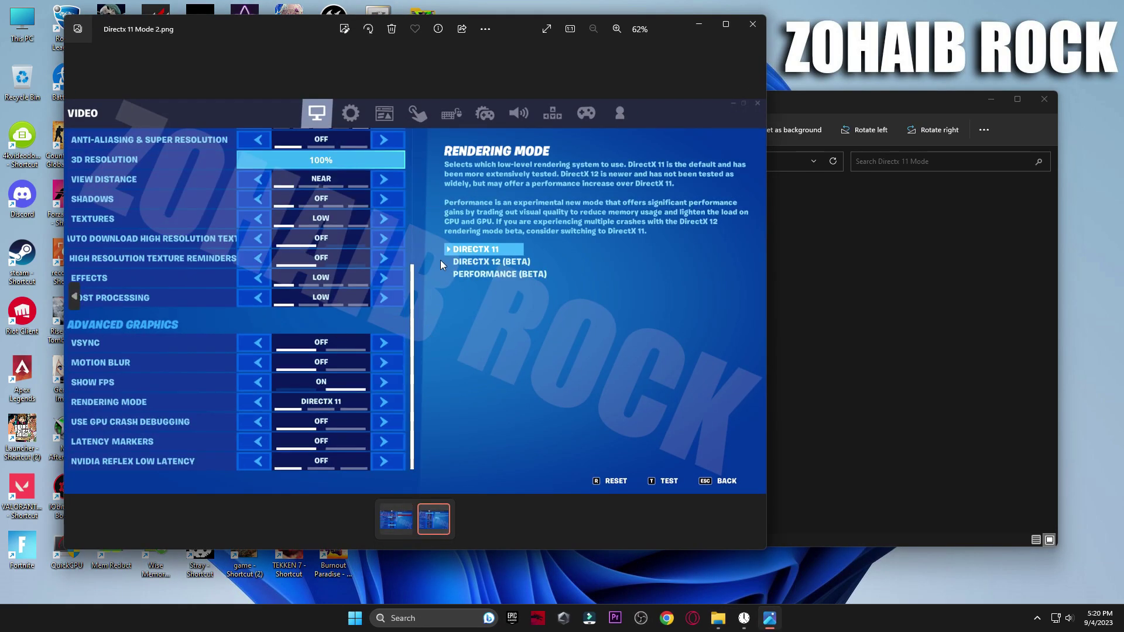
click(752, 24)
View both recommended Fortnite settings pictures in the Directx 12 Mode folder and close the viewer.
key(alt+Up)
double_click(771, 272)
click(536, 231)
double_click(536, 231)
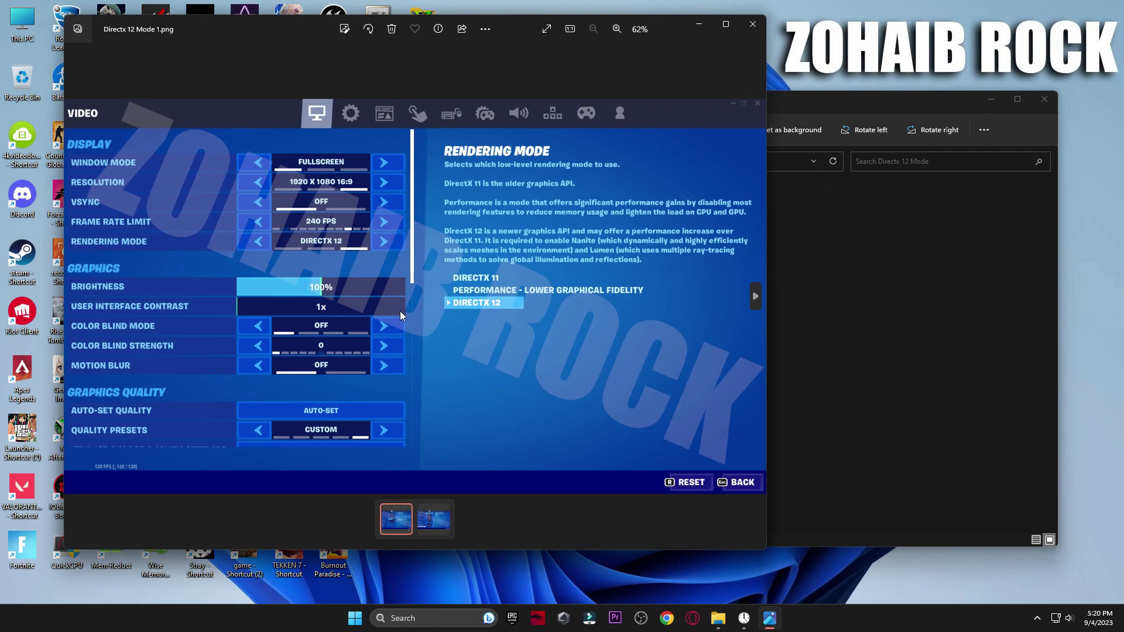
key(Right)
click(752, 24)
View all the Fortnite video settings pictures in the Performance Mode folder, comparing the mesh options, and close the viewer and folder.
key(alt+Up)
double_click(902, 275)
click(546, 229)
double_click(547, 229)
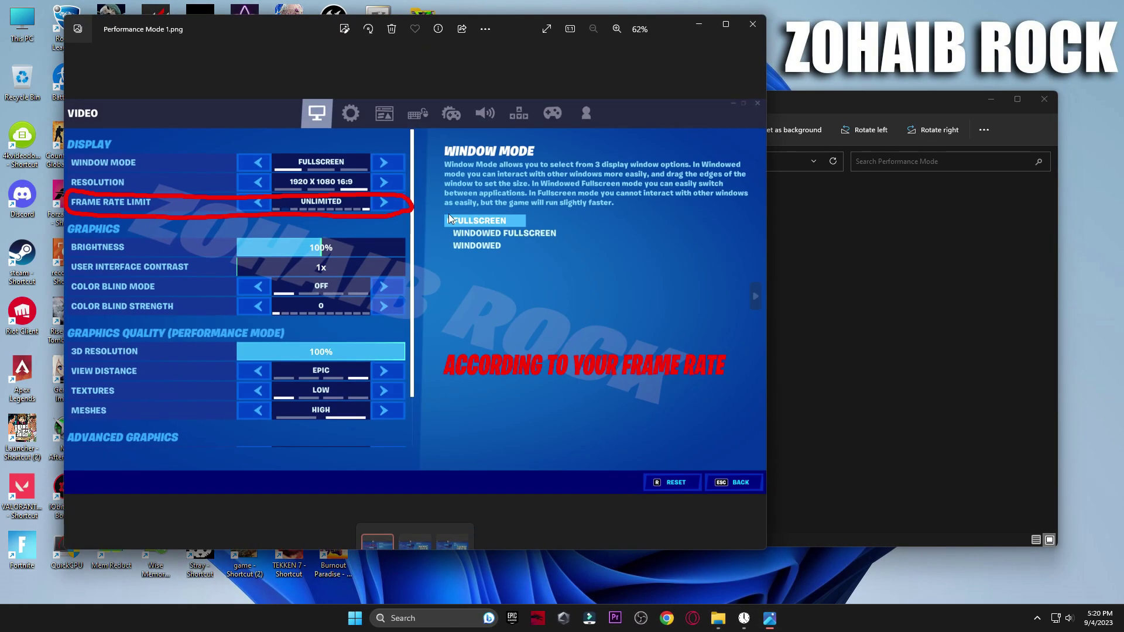
key(Right)
key(Right)
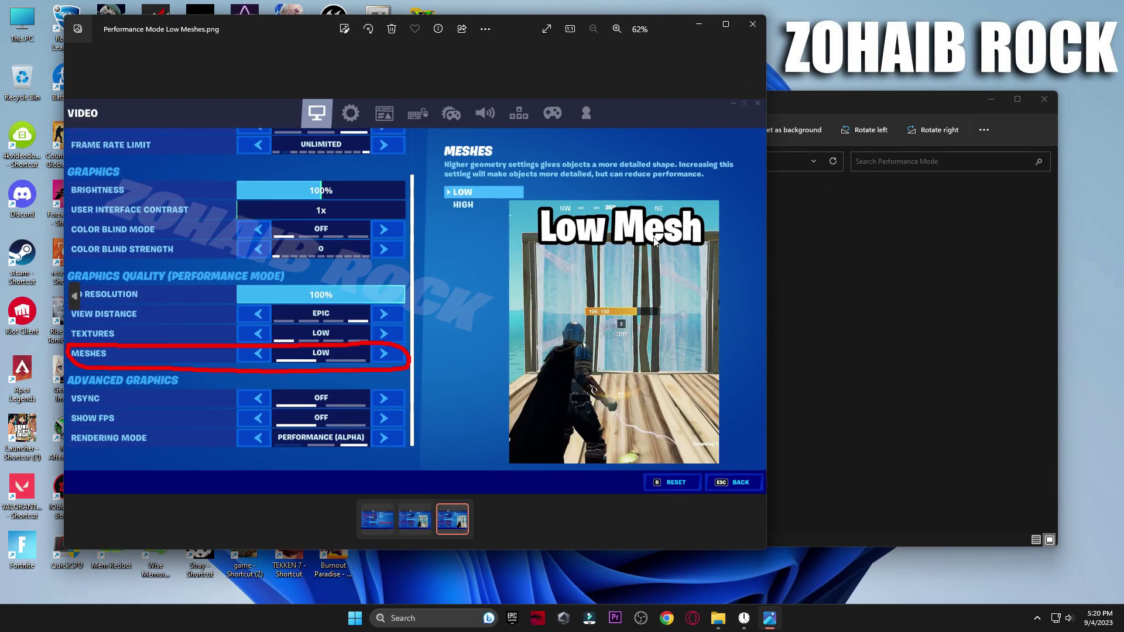
key(Left)
key(Right)
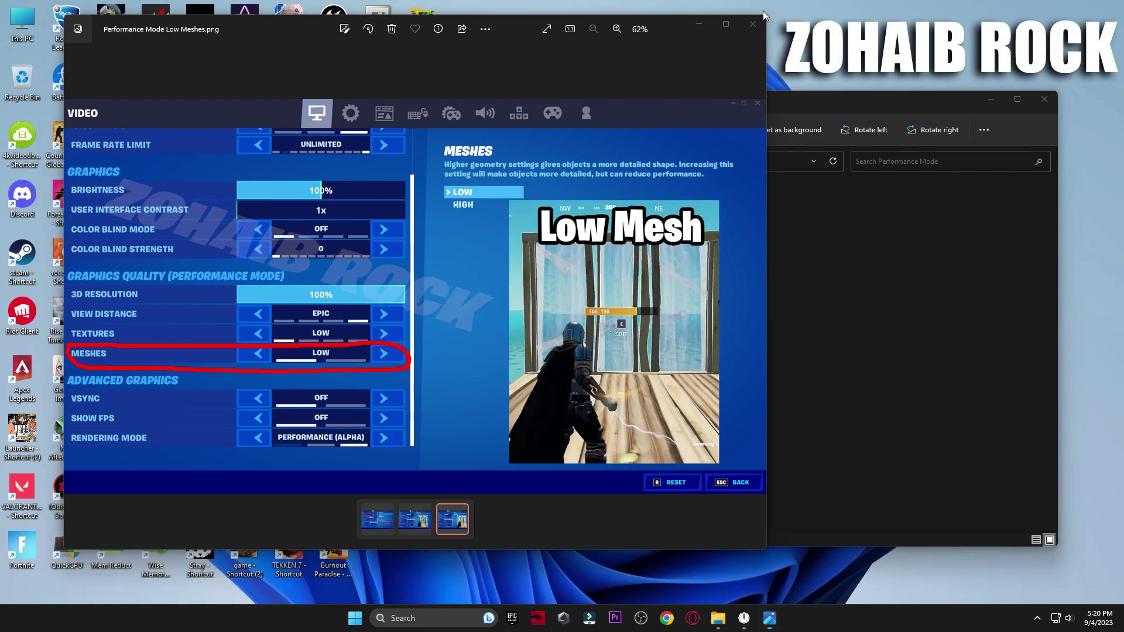
click(752, 24)
click(1043, 97)
Open the Windows Graphics settings page through the Xbox Game Bar page of the Gaming settings.
key(super)
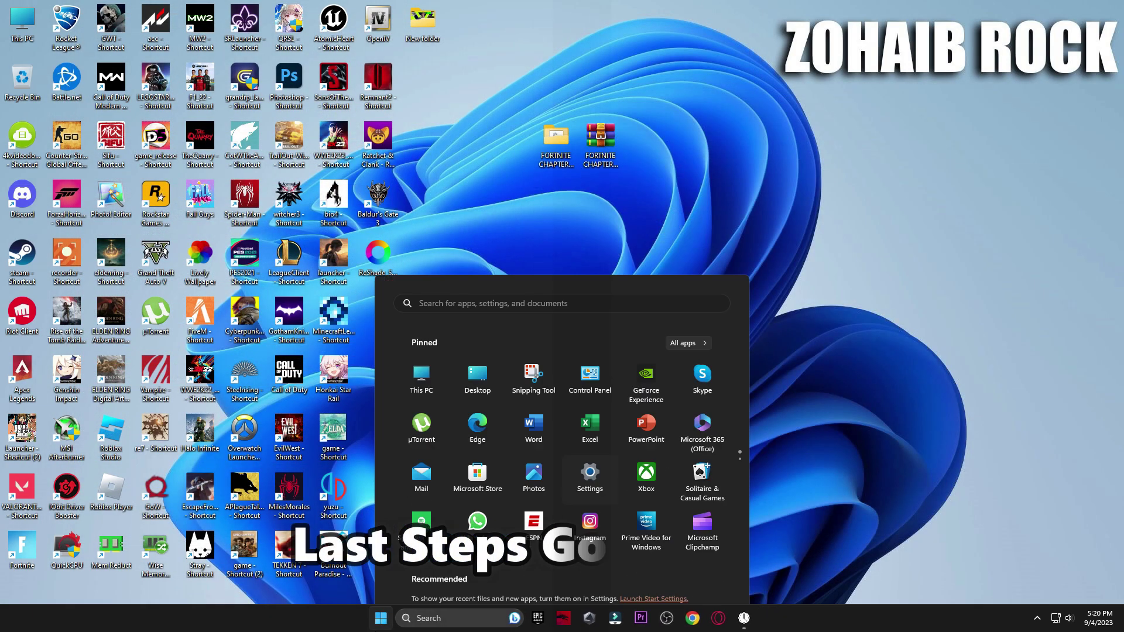
click(590, 375)
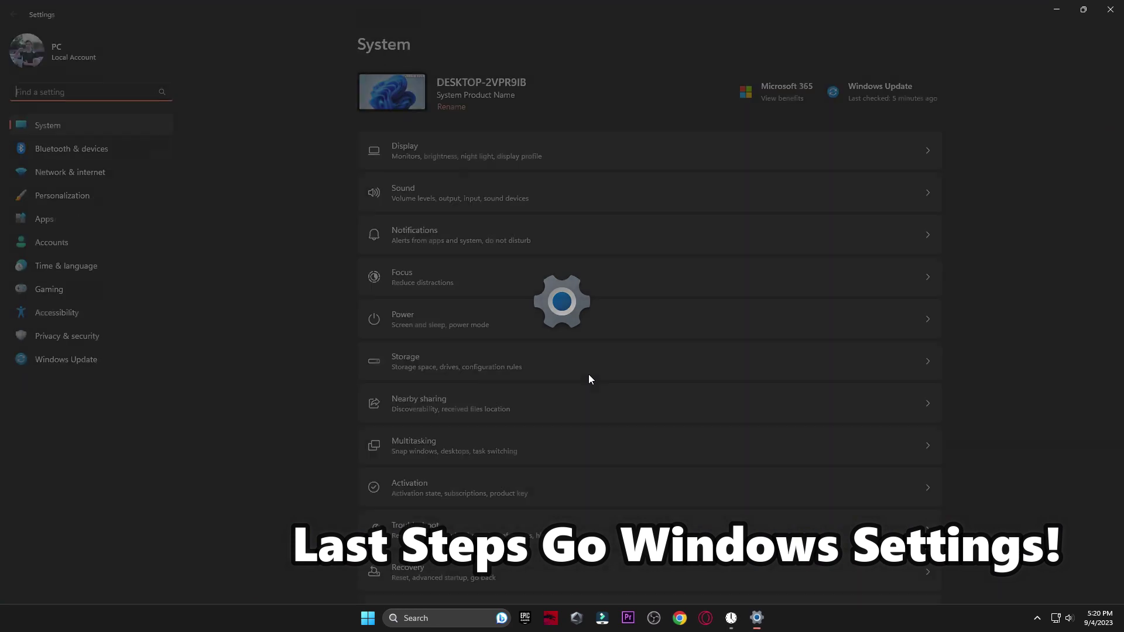
click(87, 290)
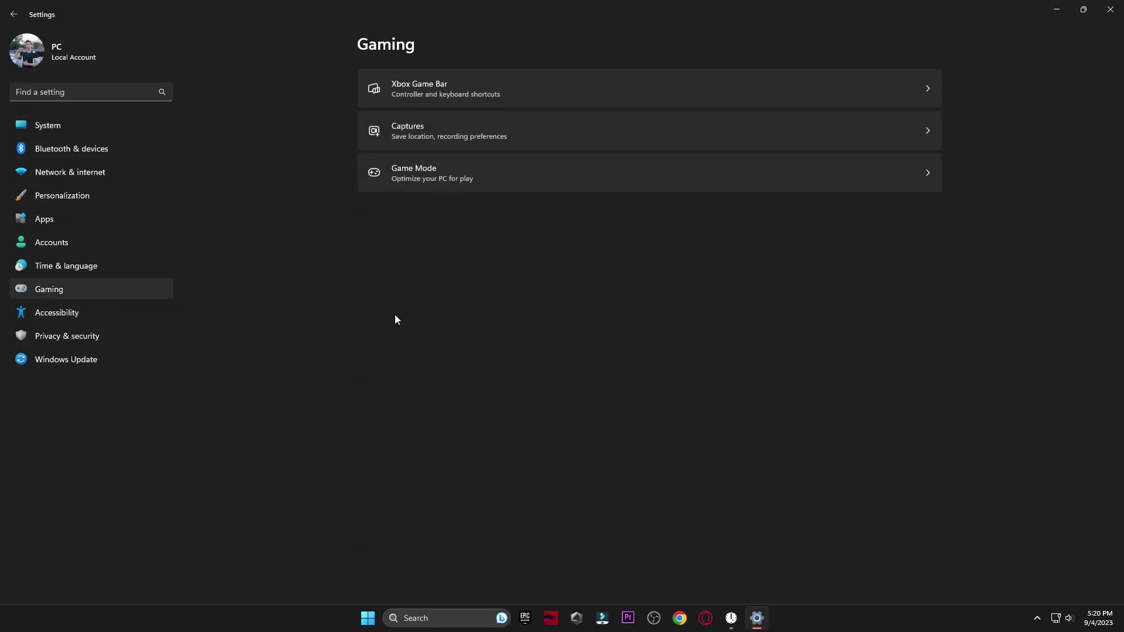
click(479, 83)
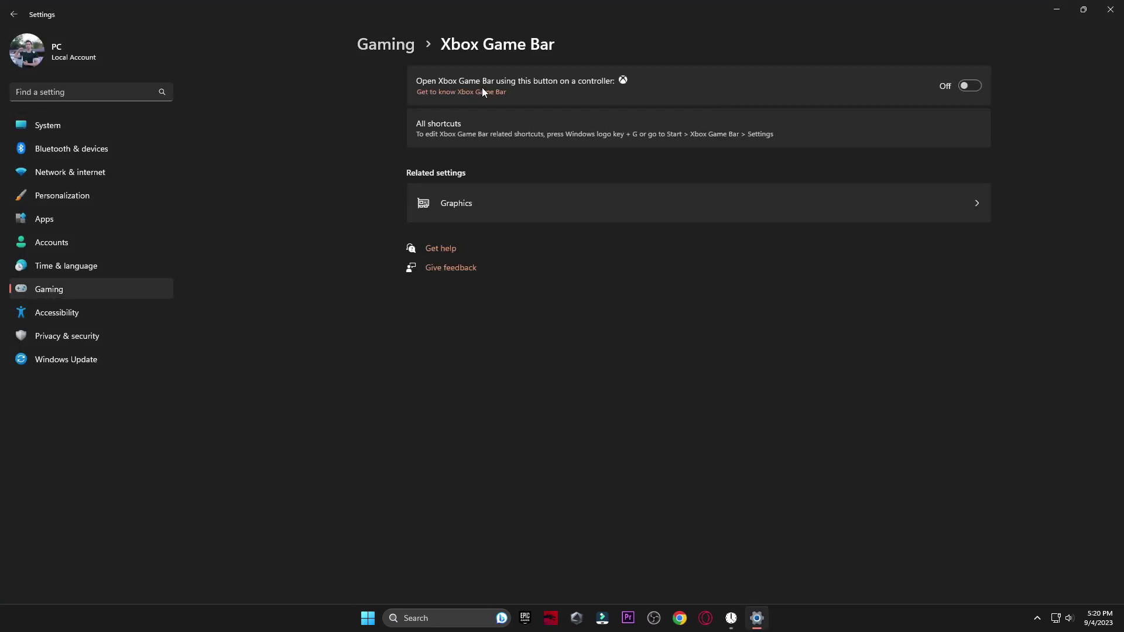
click(468, 201)
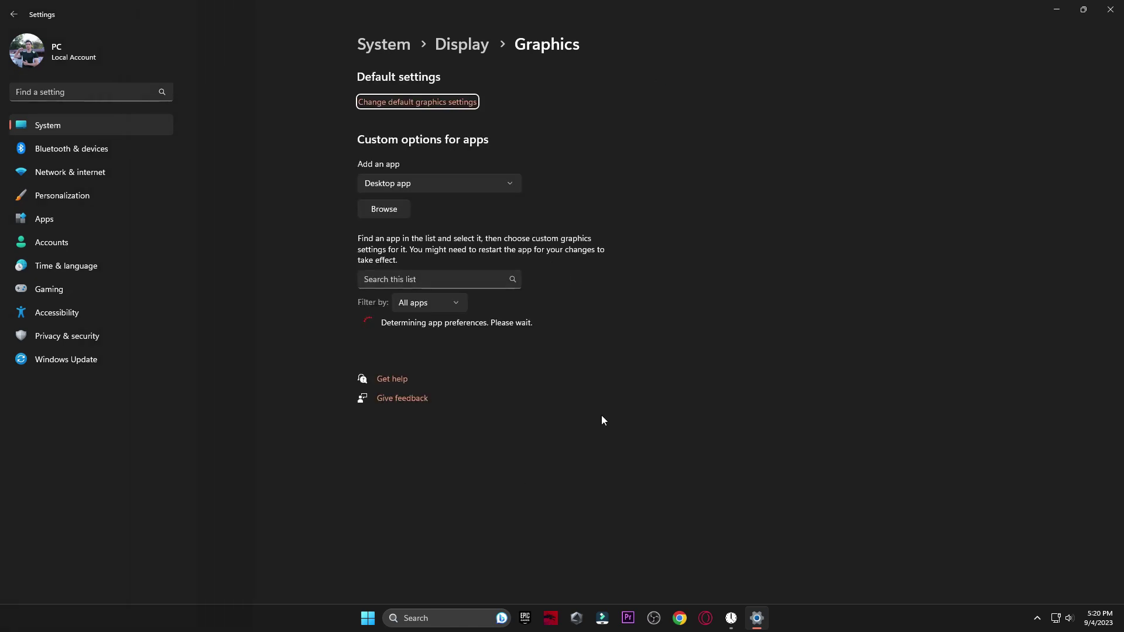
Add FortniteClient-Win64-Shipping from I:\Games\Fortnite\FortniteGame\Binaries\Win64 to the apps with custom graphics options.
scroll(459, 394, down, 5)
click(469, 261)
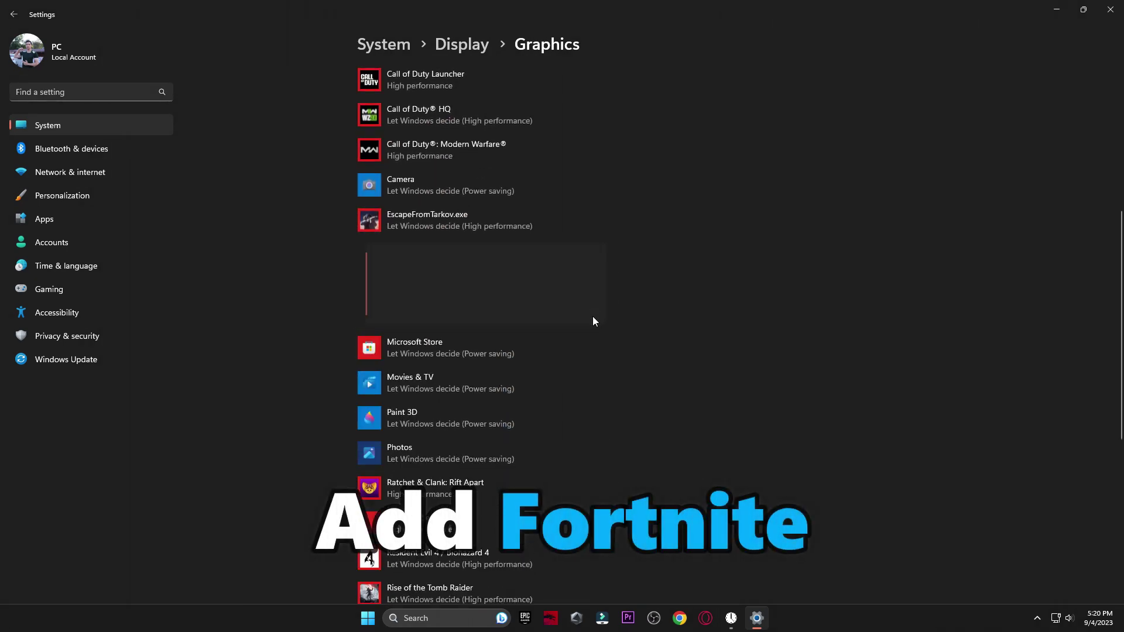
scroll(592, 316, up, 5)
click(391, 208)
click(84, 378)
double_click(146, 96)
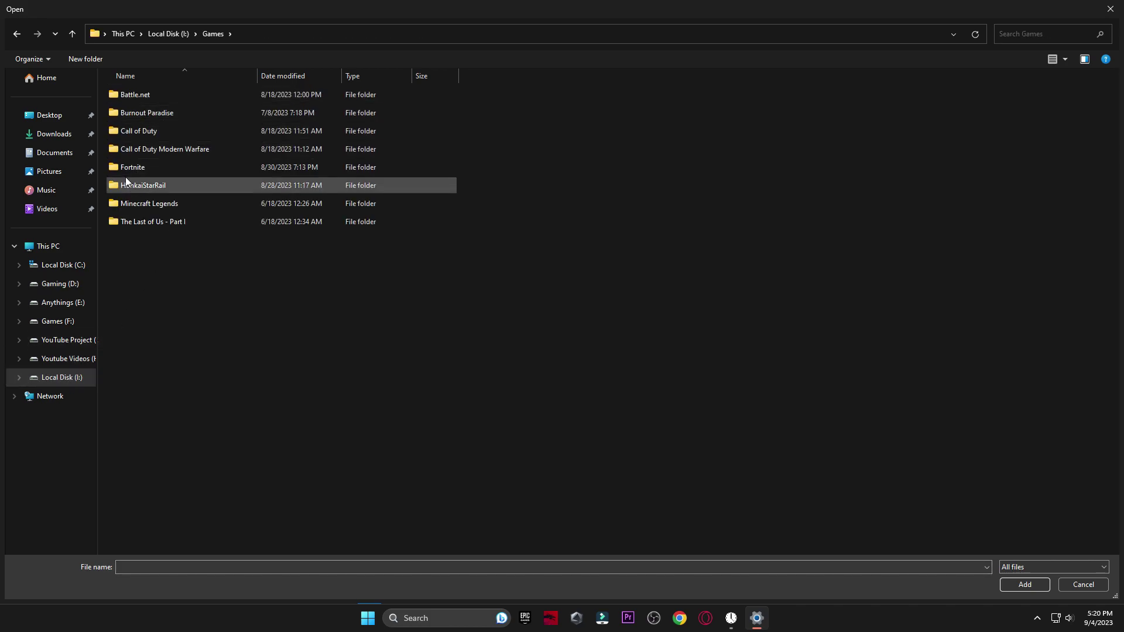
double_click(184, 168)
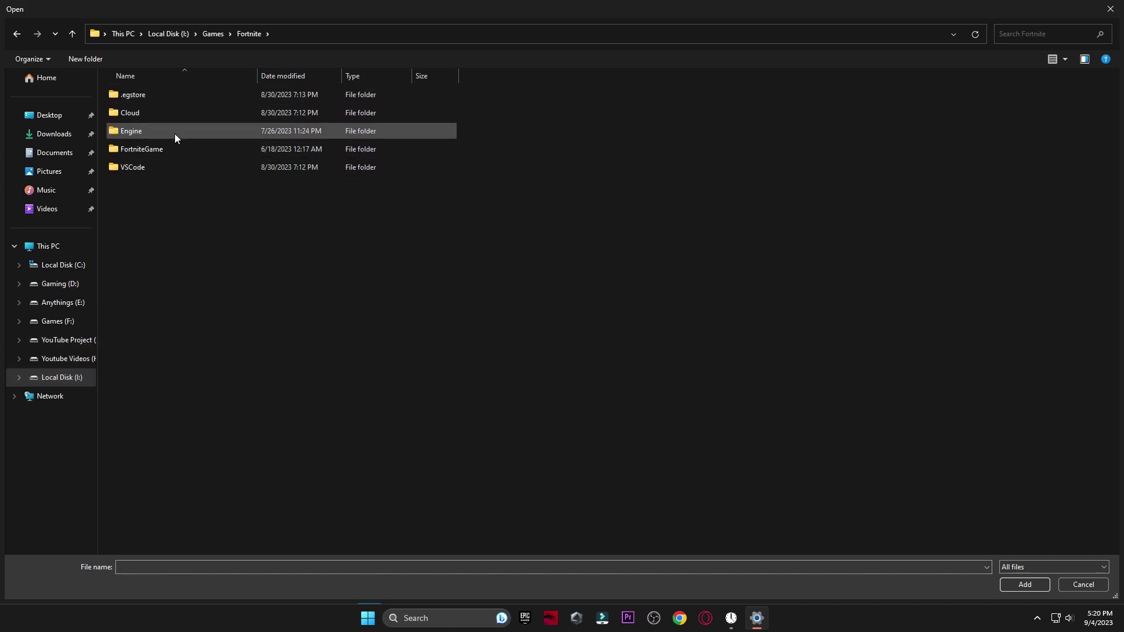
double_click(154, 148)
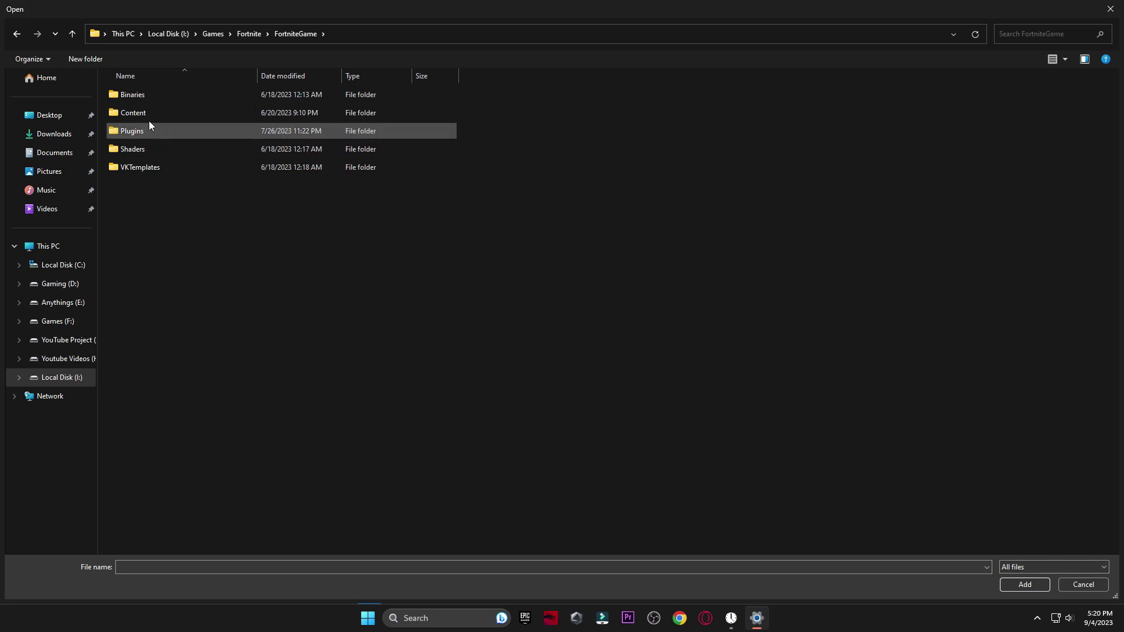
double_click(188, 94)
double_click(182, 108)
click(176, 185)
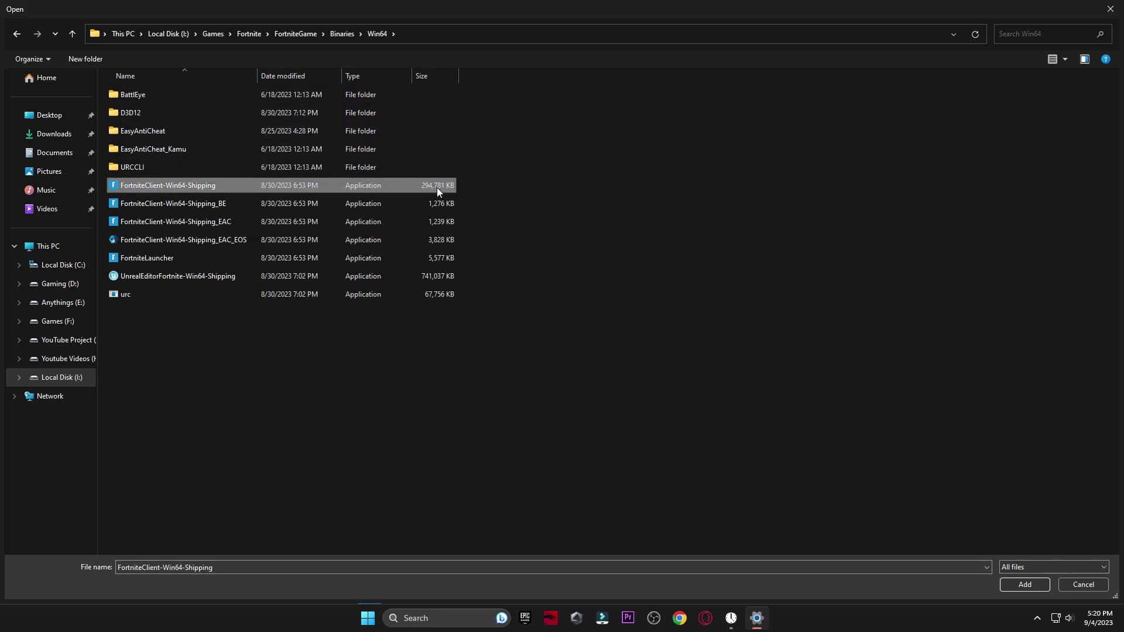
click(1024, 585)
Set Fortnite's graphics preference to High performance and save it.
scroll(521, 457, down, 5)
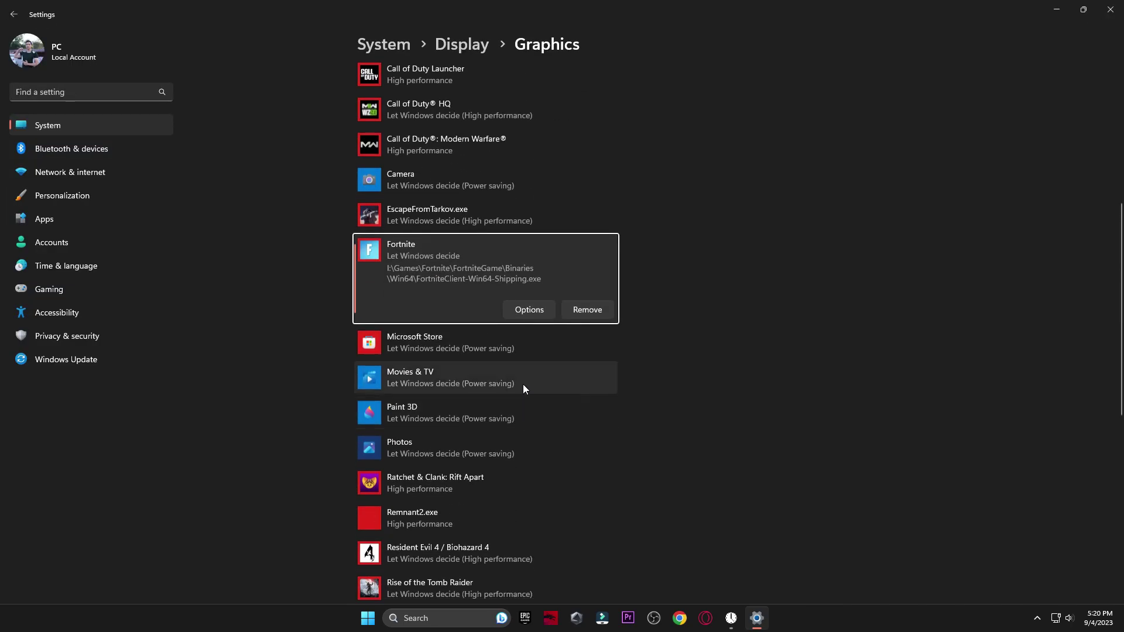
click(525, 311)
click(498, 301)
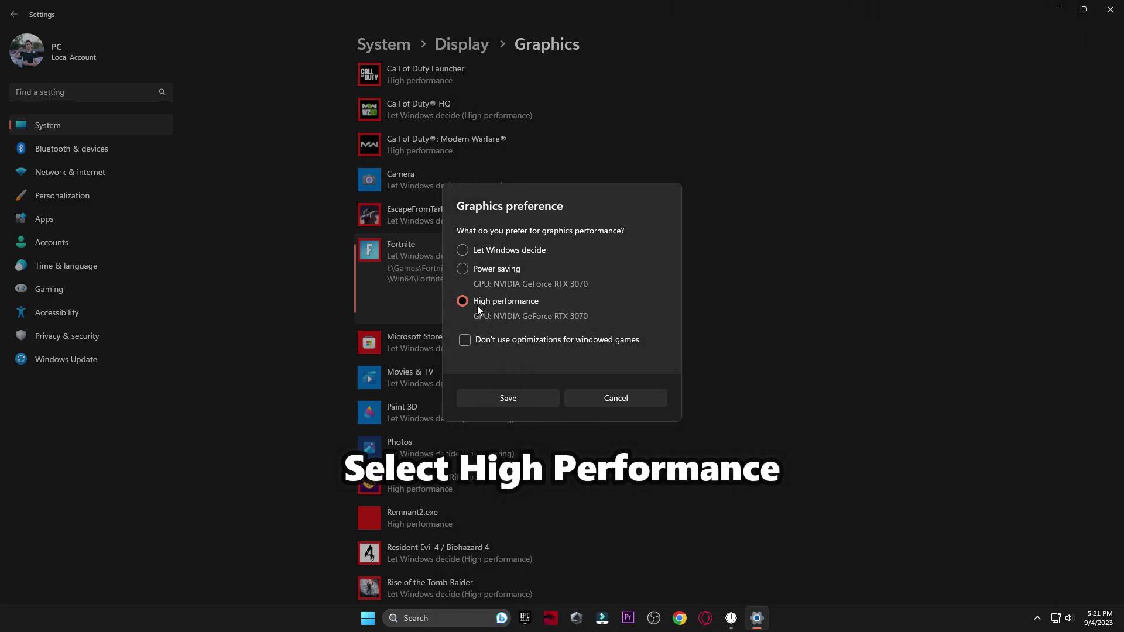
click(497, 402)
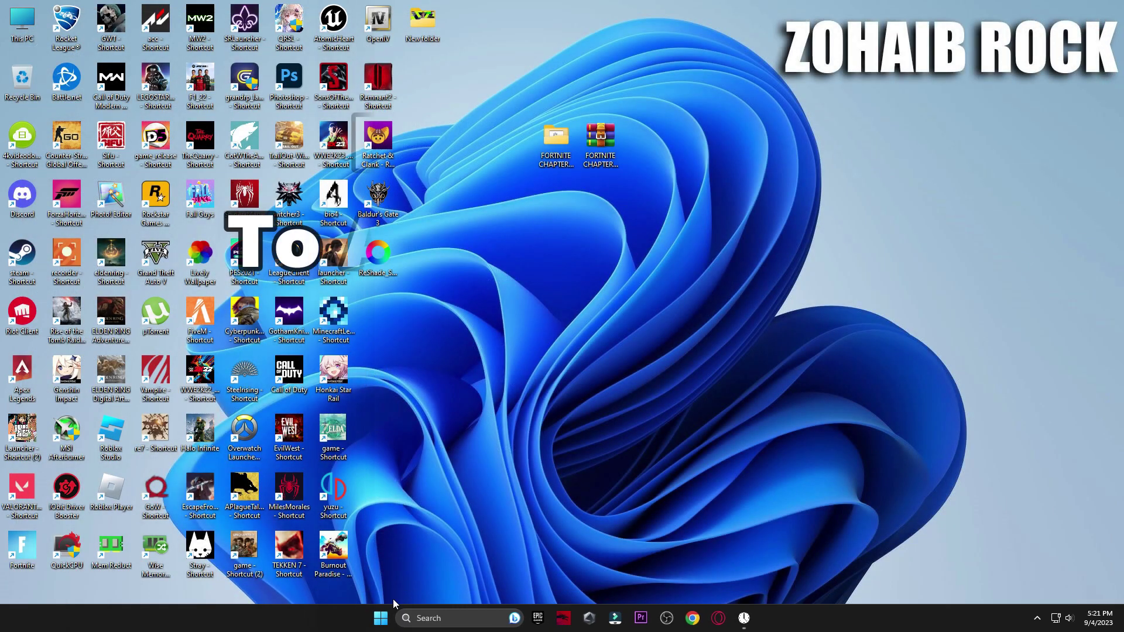
Bring up the Windows power options for restarting the PC.
click(381, 617)
click(707, 577)
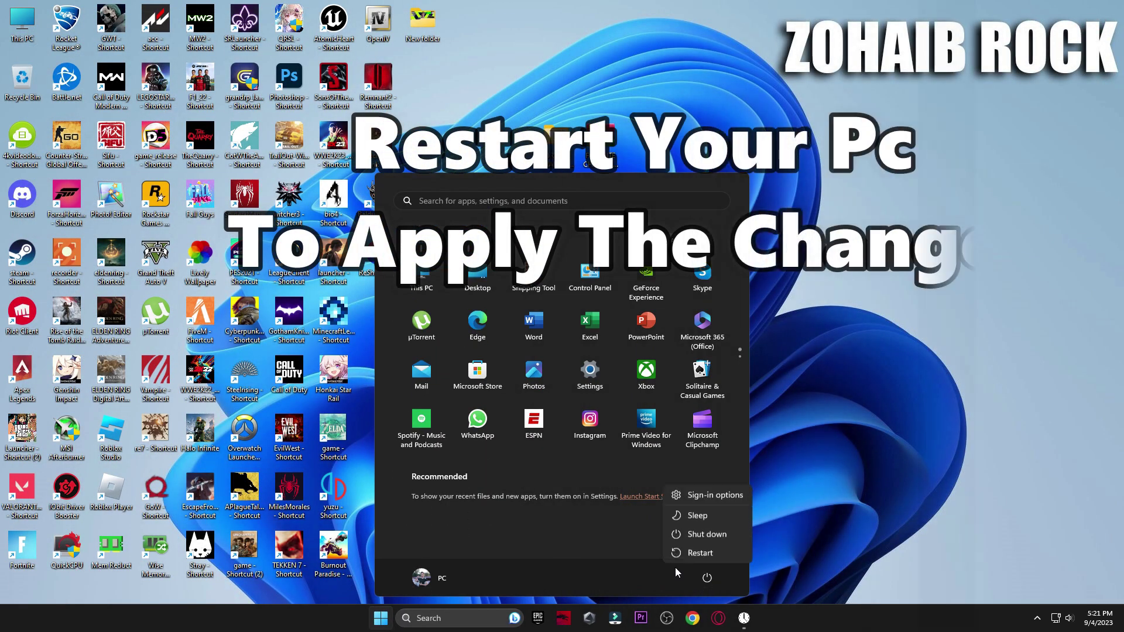